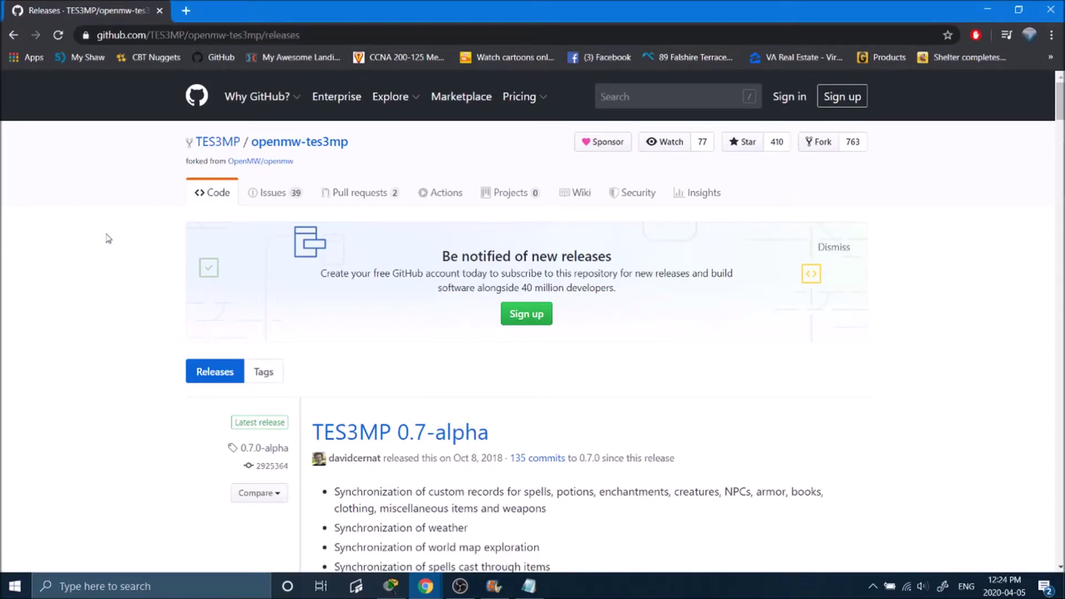
# Step: Download tes3mp.Win64.prerelease.0.7-alpha.zip from the release Assets and open it
pyautogui.scroll(-5, 101, 234)
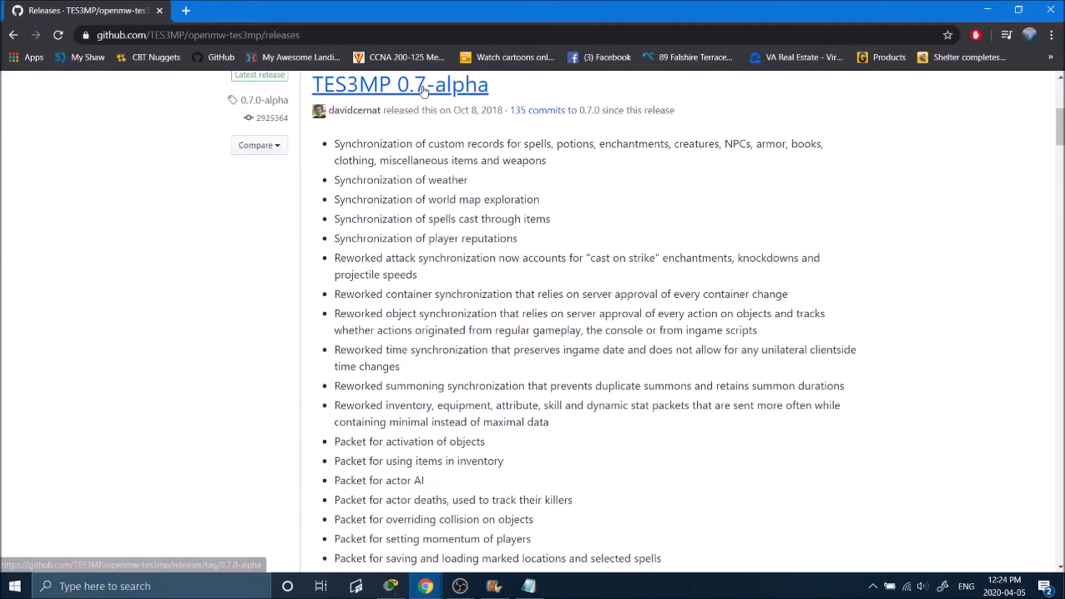
pyautogui.scroll(-15, 448, 215)
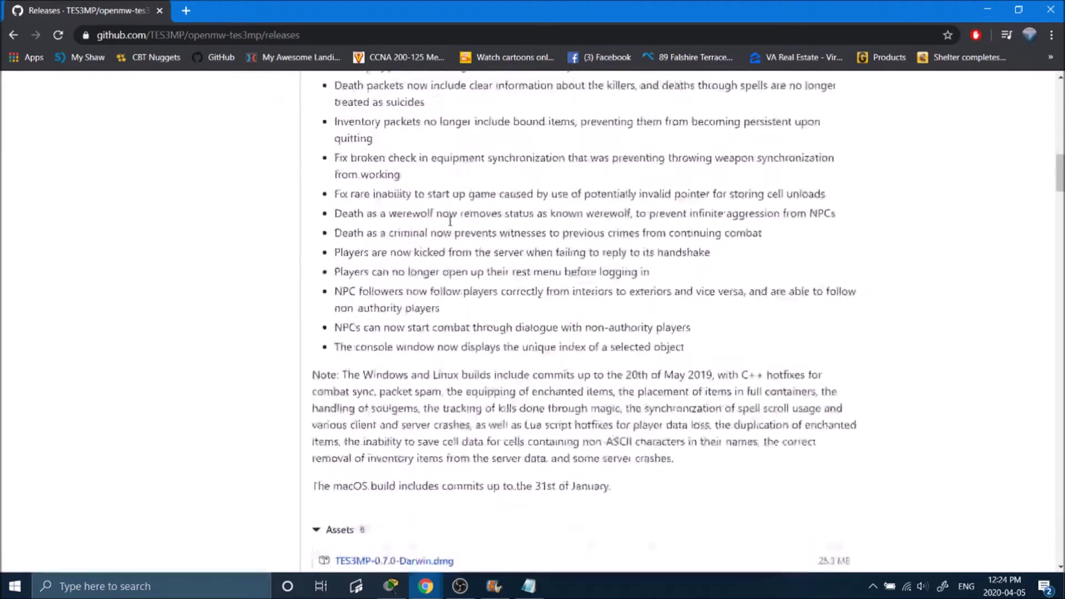
pyautogui.click(337, 256)
pyautogui.click(328, 254)
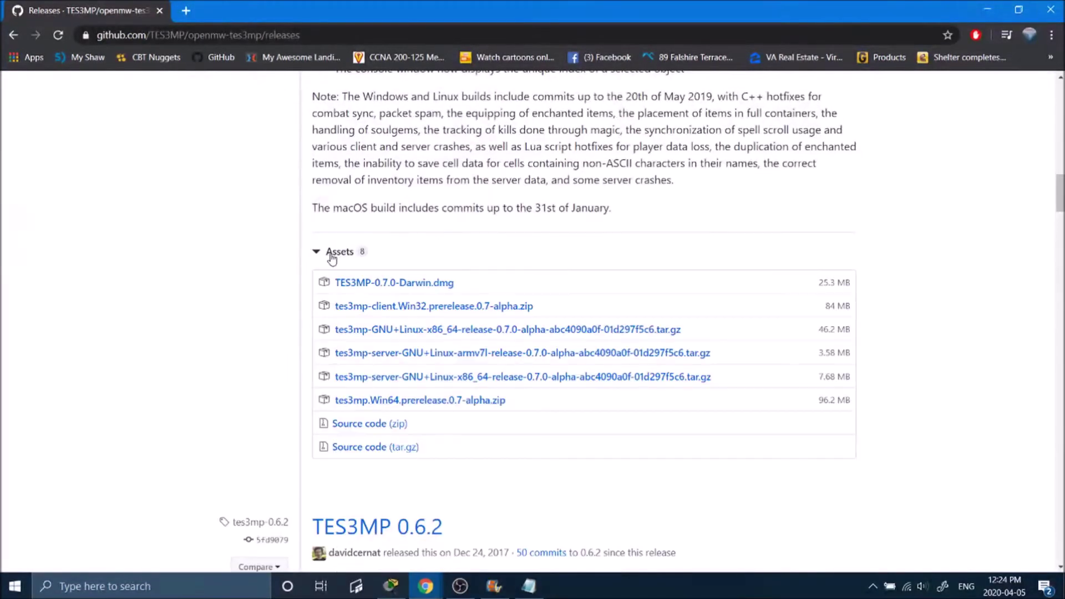
pyautogui.scroll(-1, 393, 271)
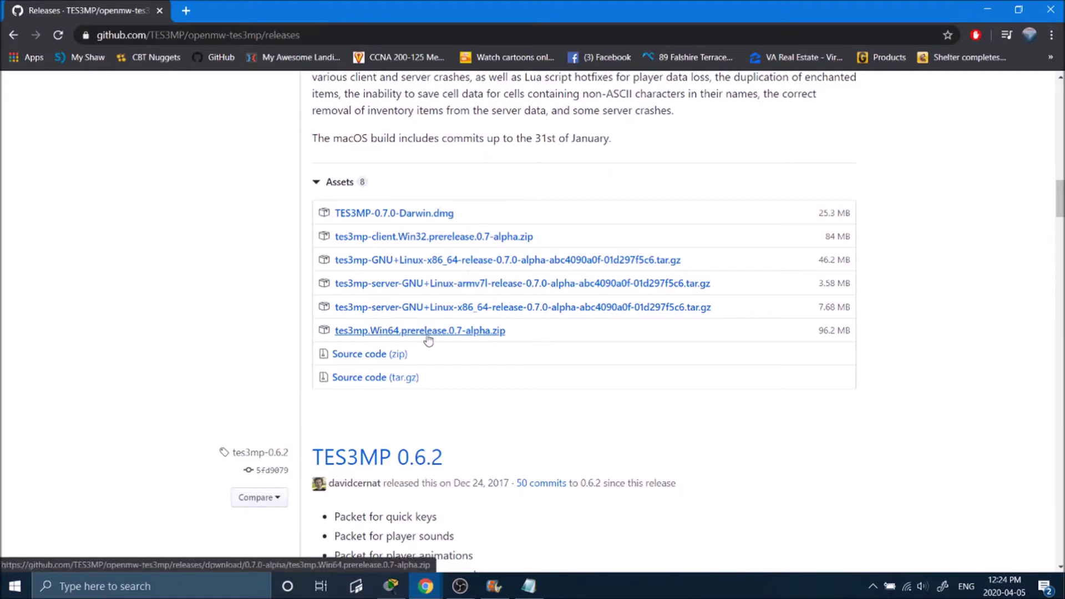
pyautogui.click(481, 333)
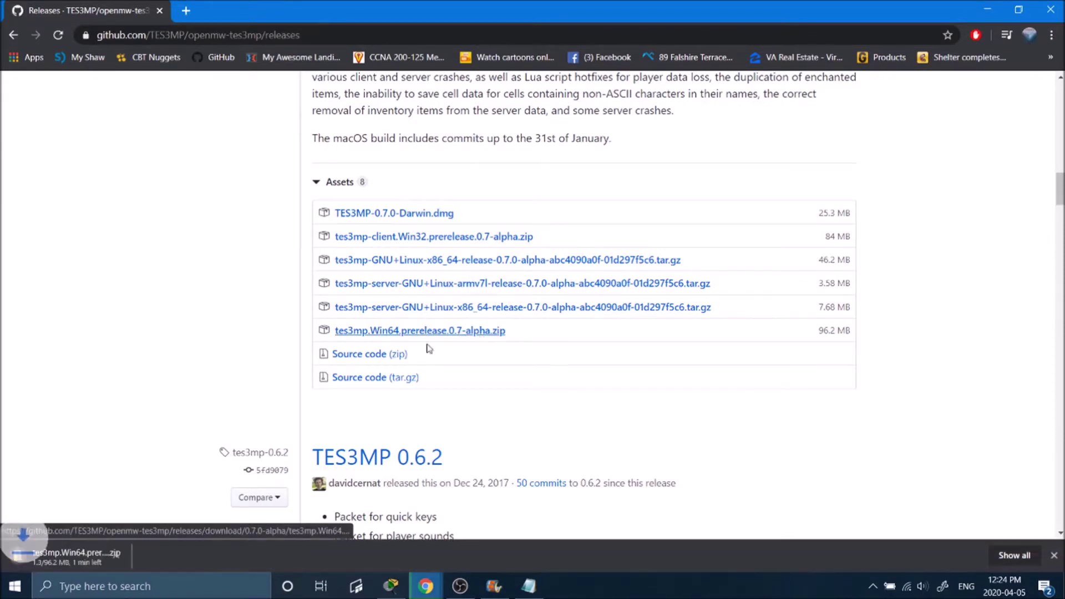
pyautogui.click(55, 544)
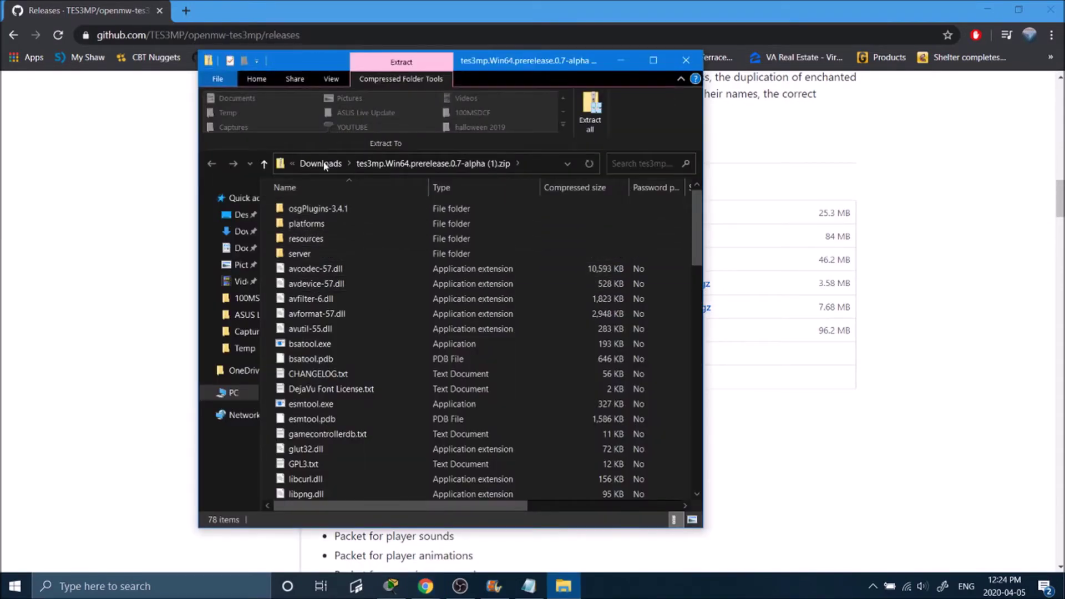
# Step: Extract the TES3MP zip in Downloads to its own folder with 7-Zip and open it
pyautogui.click(321, 164)
pyautogui.click(365, 222)
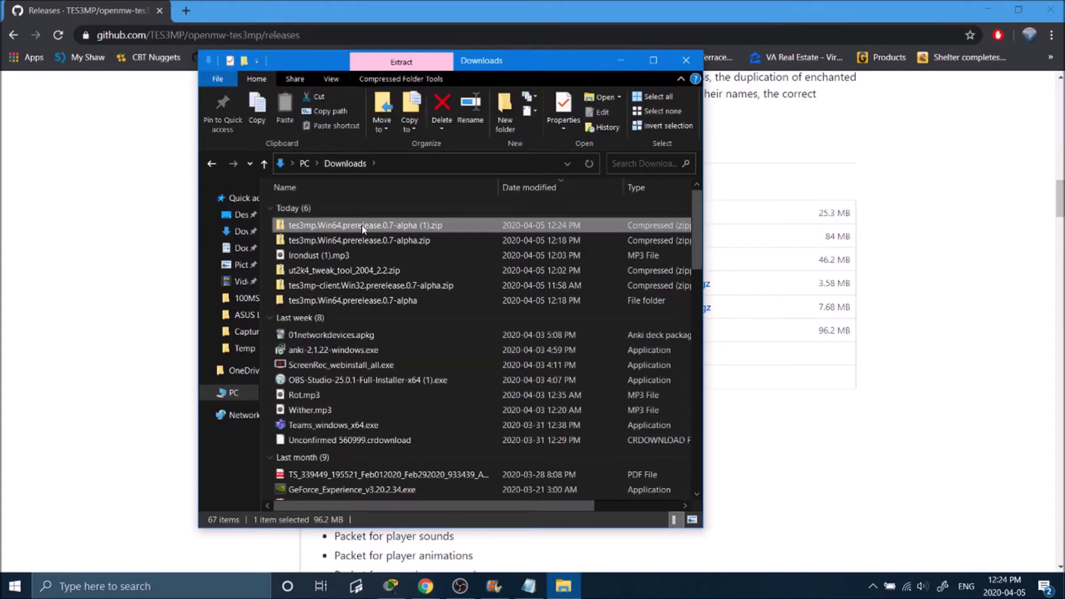
pyautogui.rightClick(364, 224)
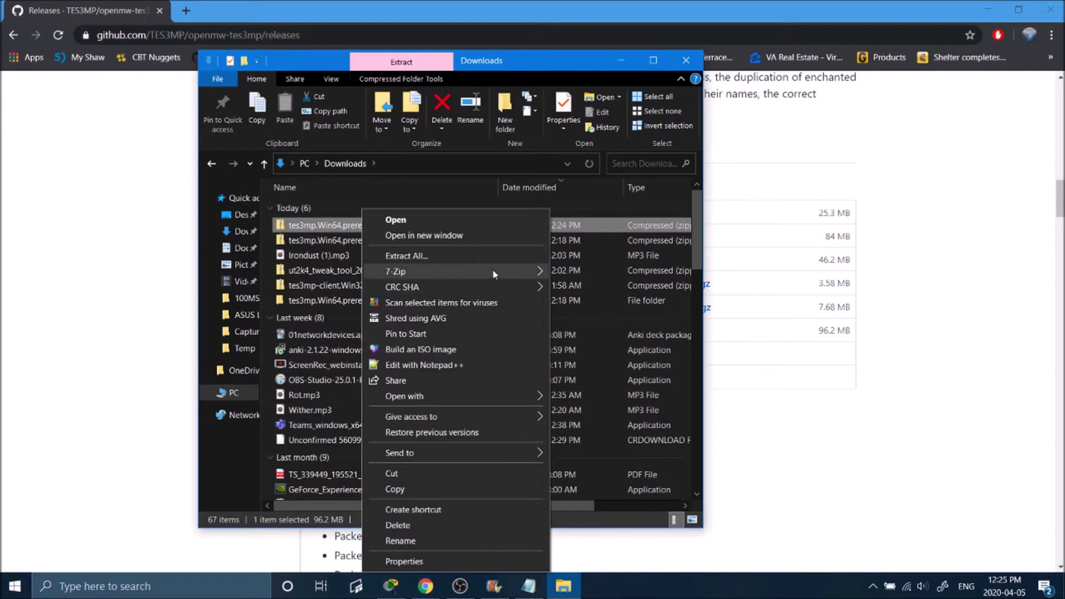
pyautogui.moveTo(494, 274)
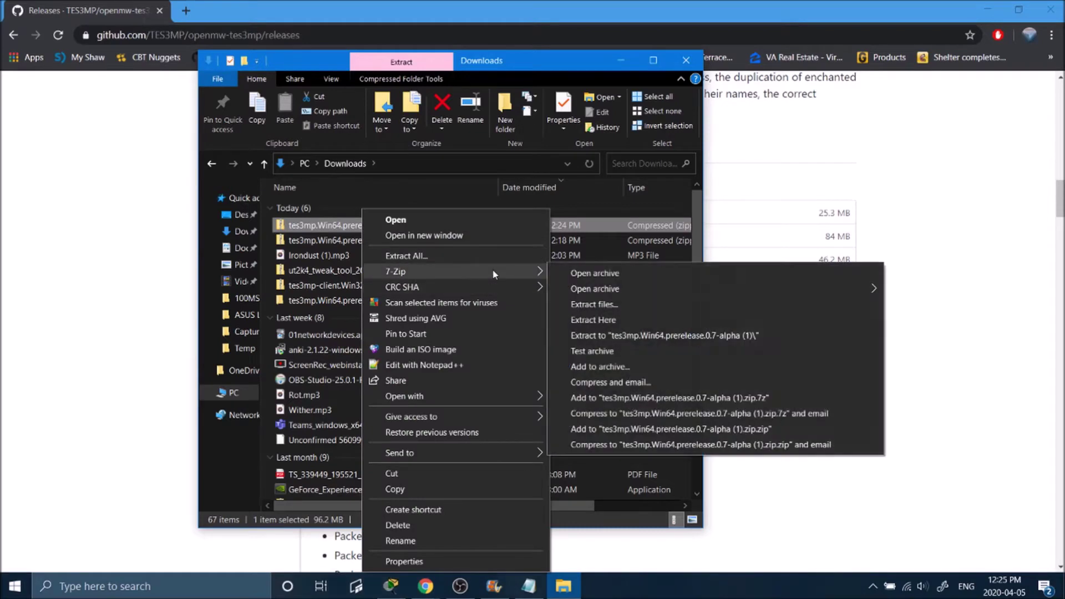
pyautogui.click(657, 337)
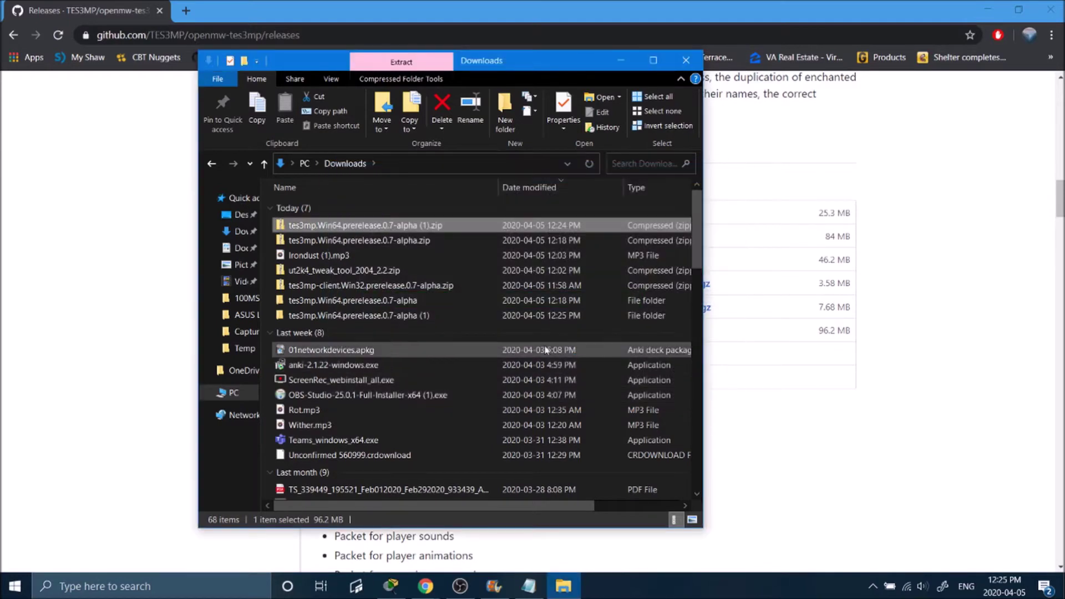
pyautogui.doubleClick(428, 317)
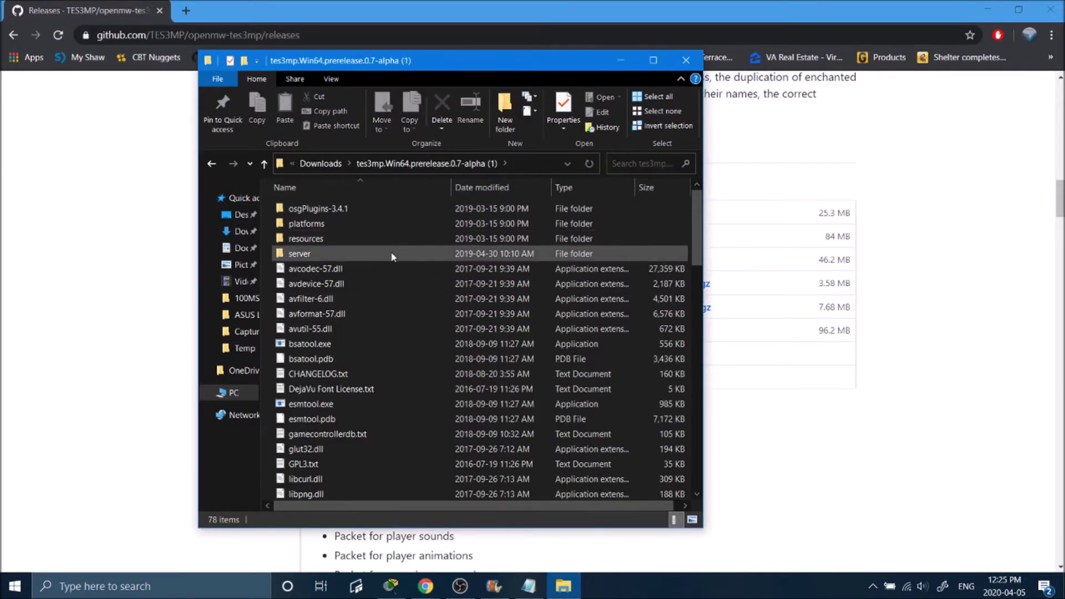
# Step: Open tes3mp-server-default.cfg in Notepad and mark the localAddress value 0.0.0.0
pyautogui.scroll(-18, 404, 256)
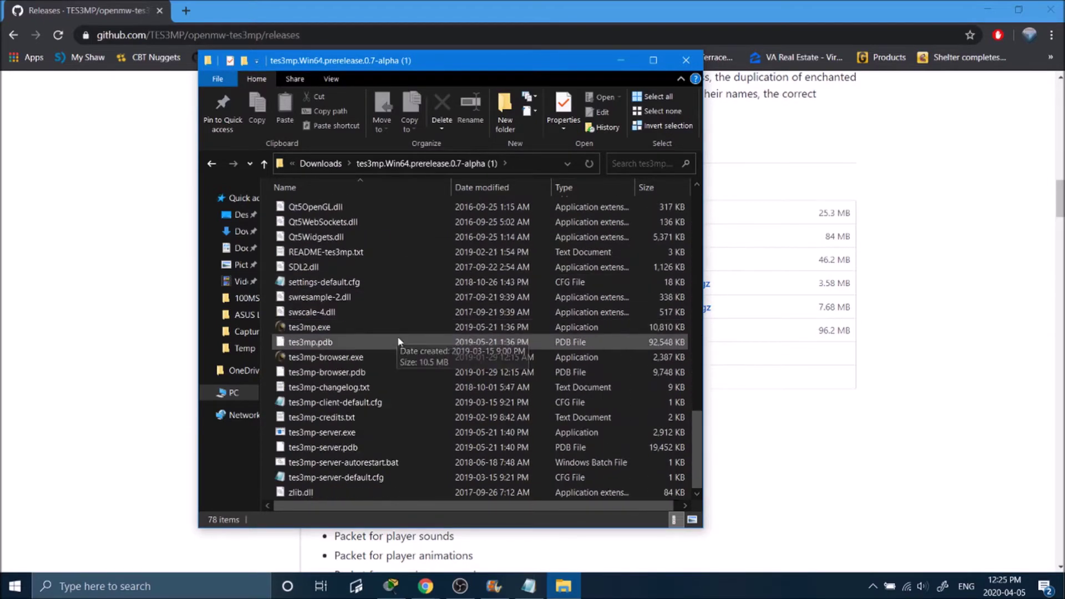
pyautogui.click(343, 478)
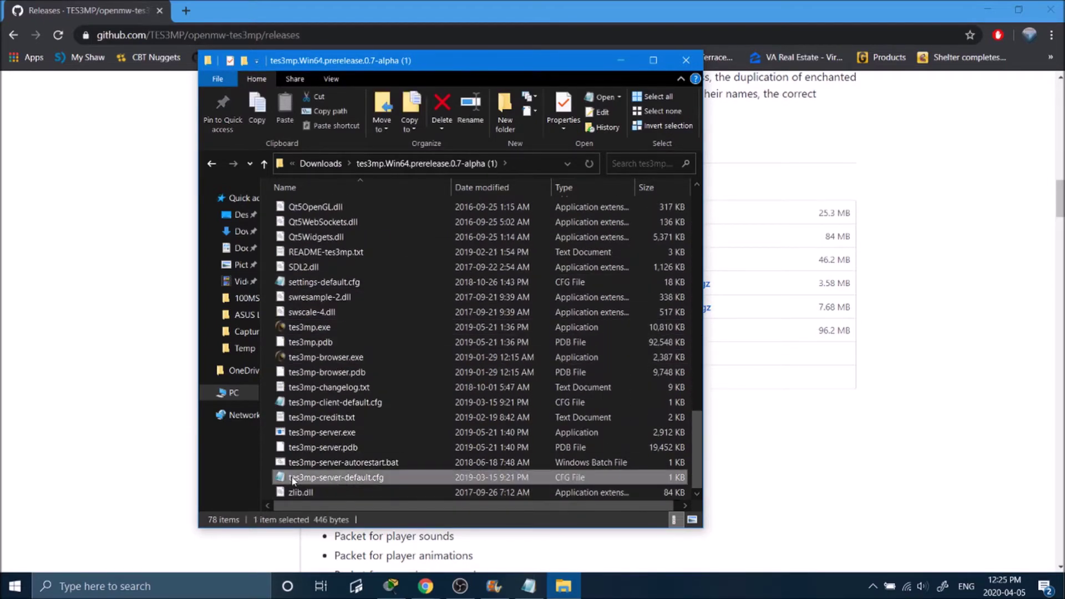
pyautogui.rightClick(384, 479)
pyautogui.moveTo(473, 300)
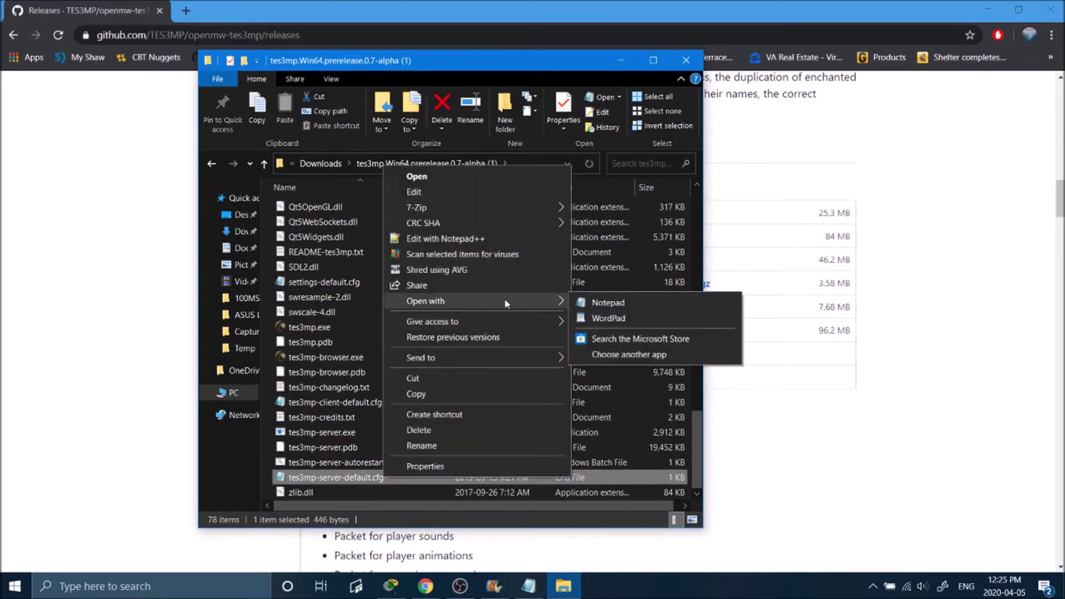
pyautogui.click(596, 305)
pyautogui.moveTo(6, 74); pyautogui.dragTo(127, 74)
pyautogui.click(189, 75)
# Step: Open an administrator Command Prompt and run ipconfig
pyautogui.click(221, 586)
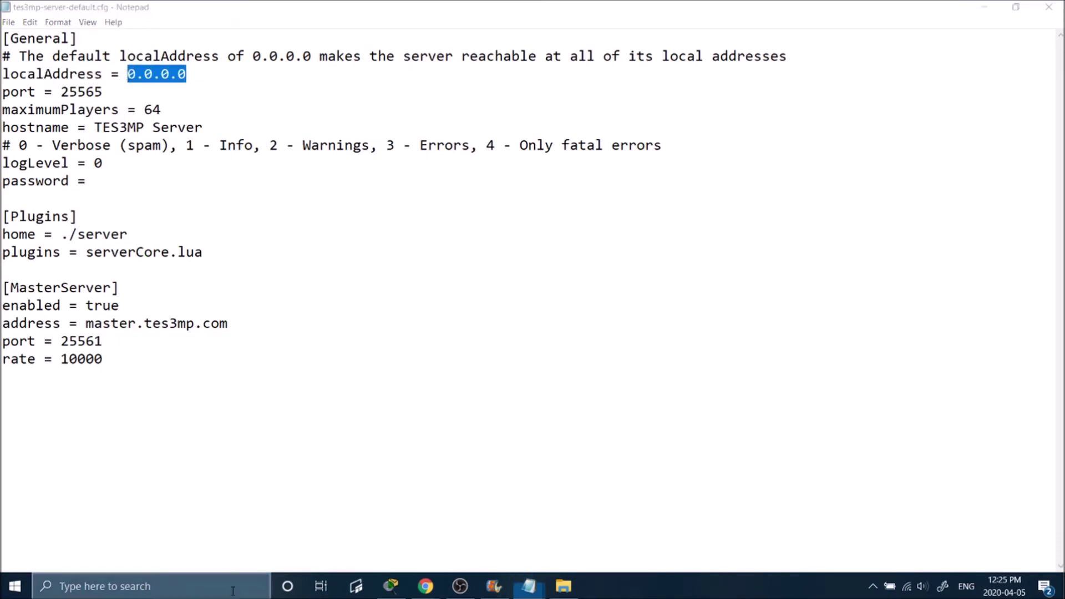
pyautogui.write('comm')
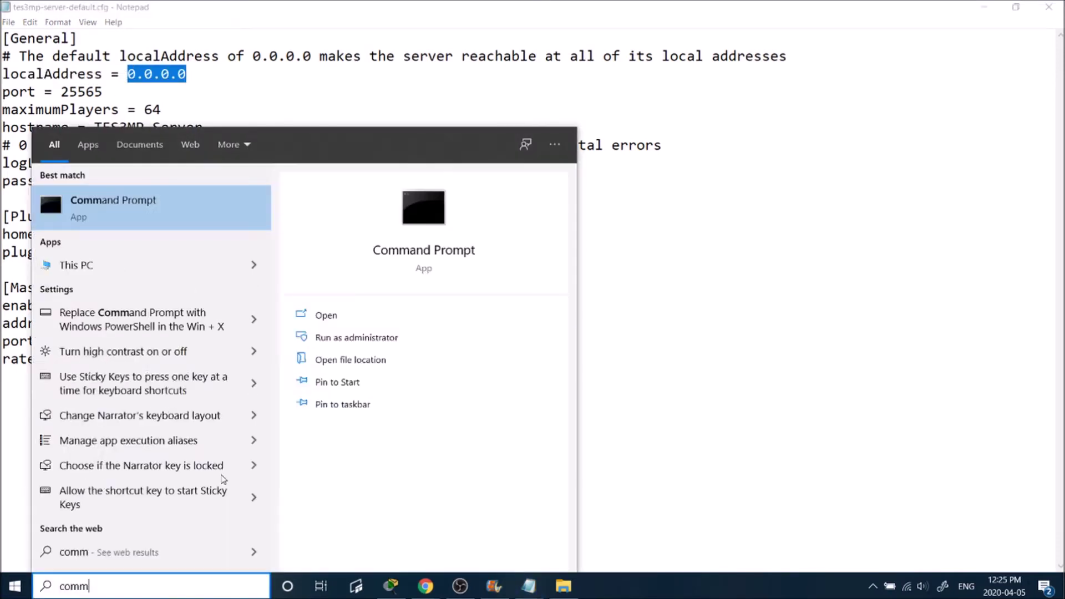
pyautogui.click(356, 337)
pyautogui.moveTo(424, 73); pyautogui.dragTo(754, 143)
pyautogui.write('ipconfi')
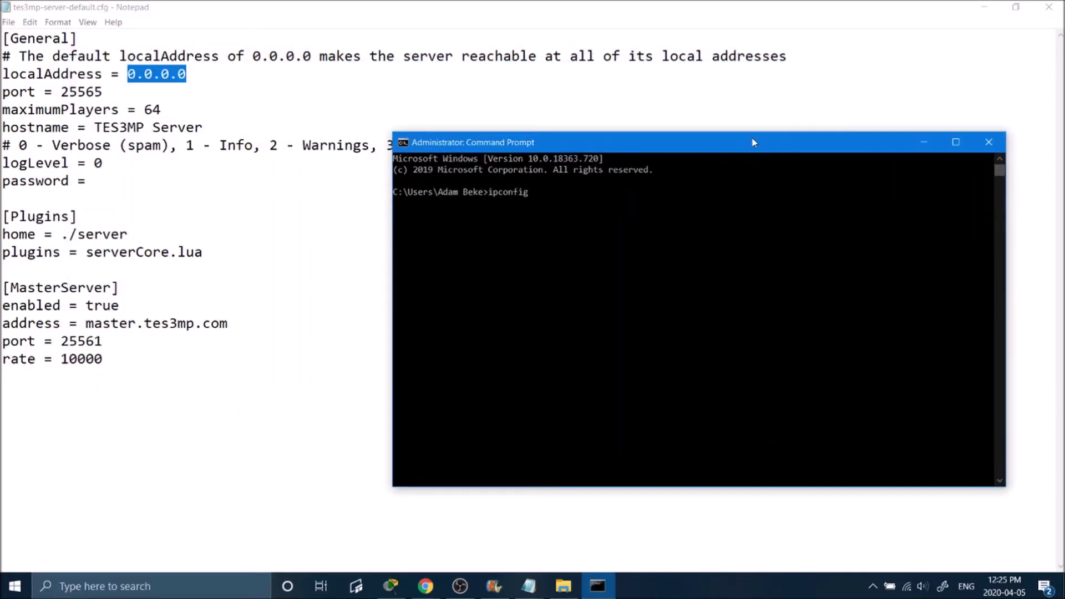
pyautogui.write('g')
pyautogui.press('Return')
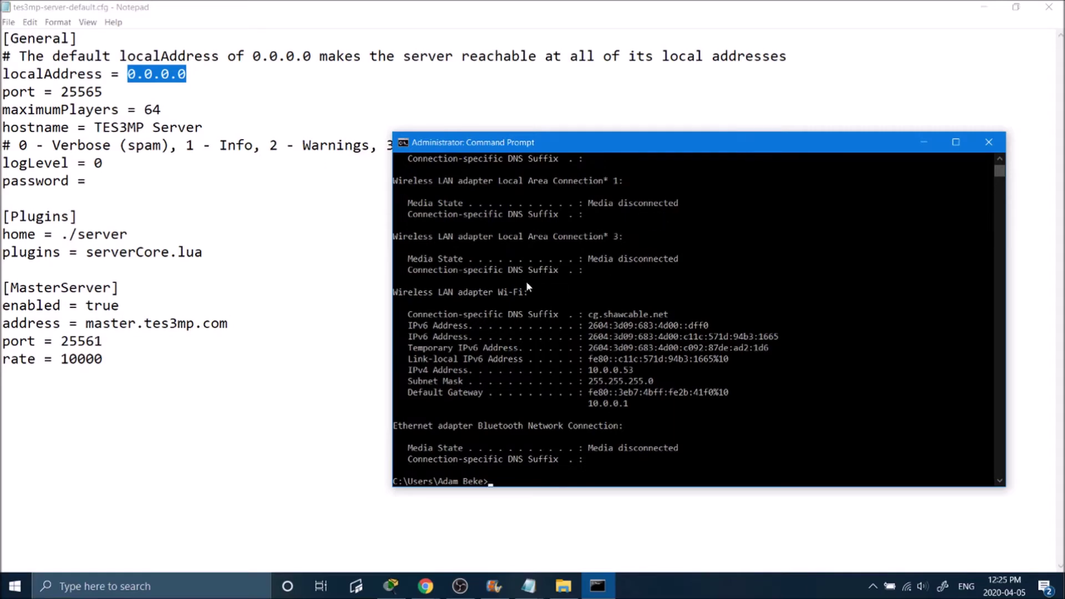
# Step: Copy the Wi-Fi IPv4 address 10.0.0.53 and select 0.0.0.0 in the config
pyautogui.scroll(2, 528, 286)
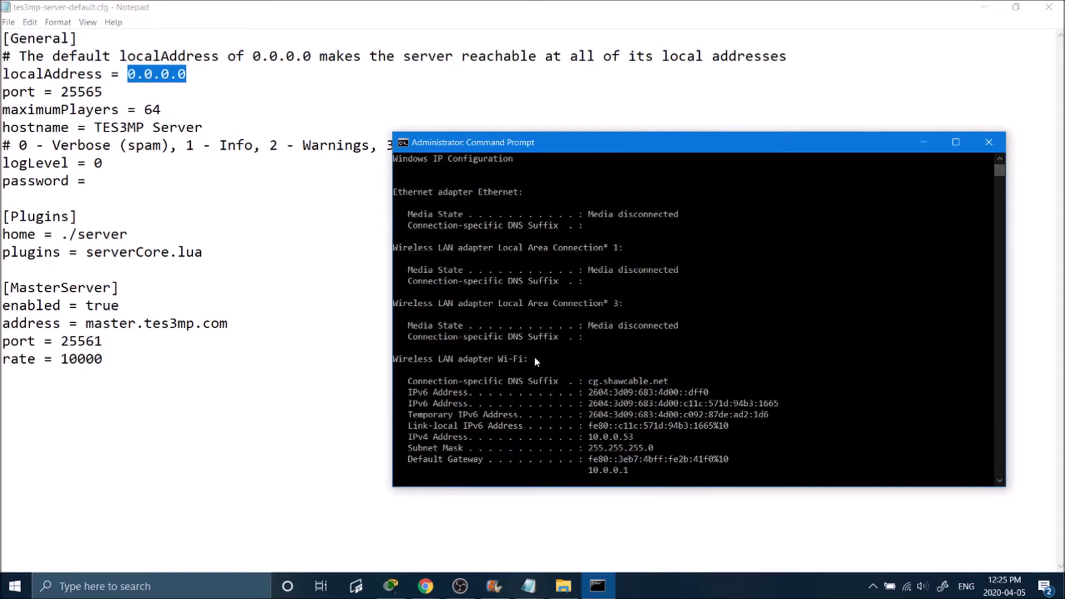
pyautogui.moveTo(536, 359); pyautogui.dragTo(389, 364)
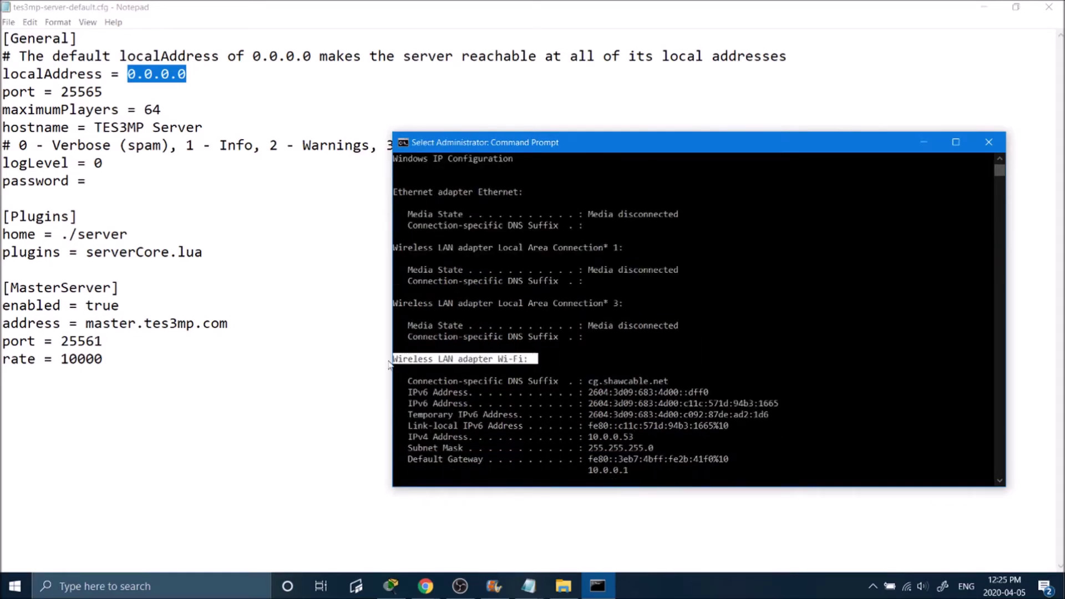
pyautogui.click(501, 360)
pyautogui.scroll(1, 551, 281)
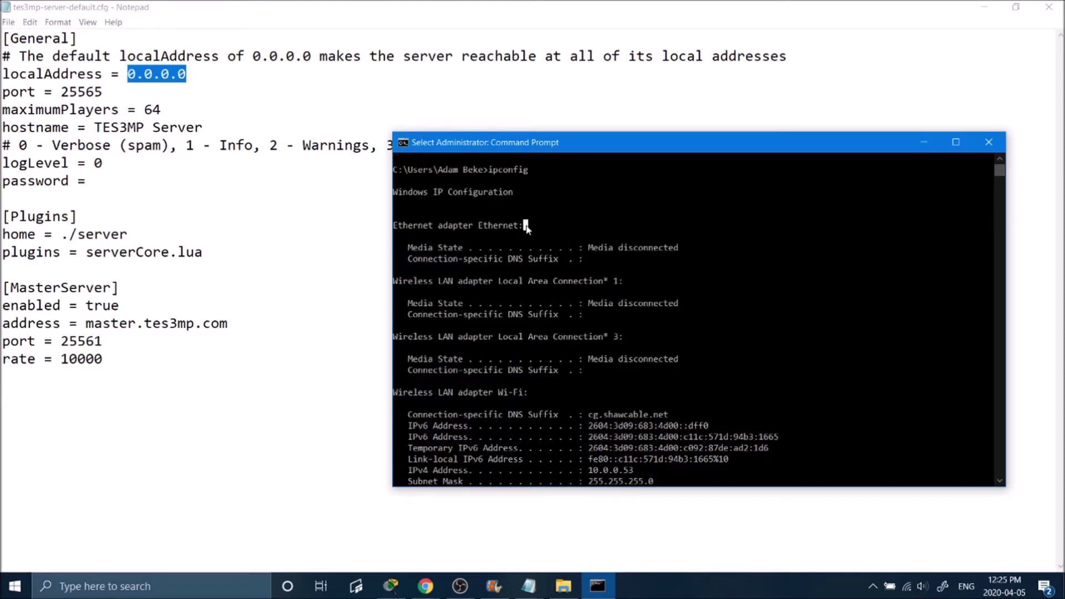
pyautogui.moveTo(527, 228); pyautogui.dragTo(394, 229)
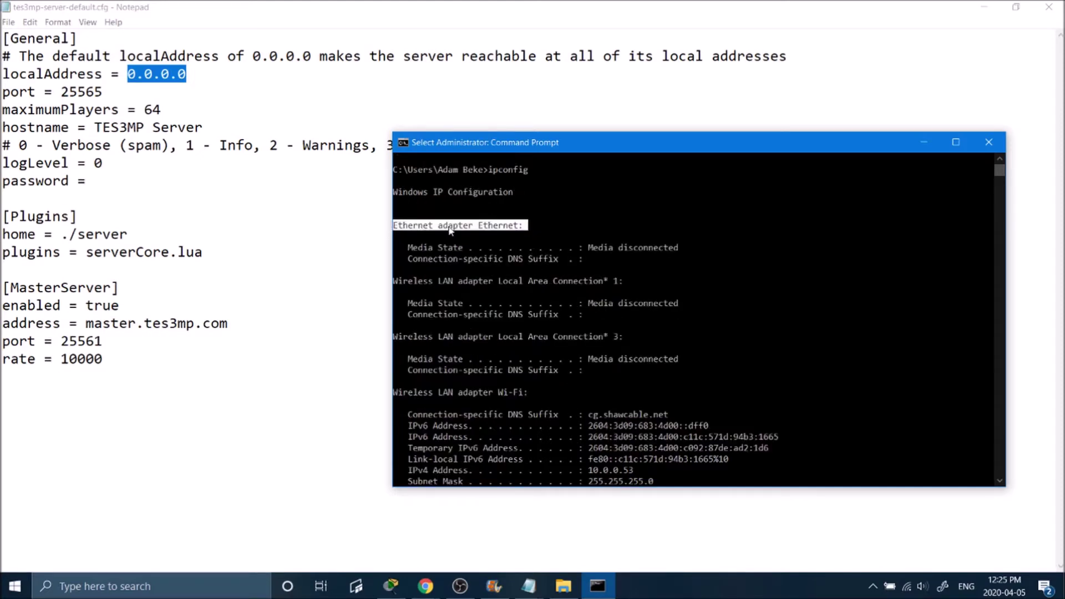
pyautogui.click(501, 228)
pyautogui.scroll(-3, 569, 322)
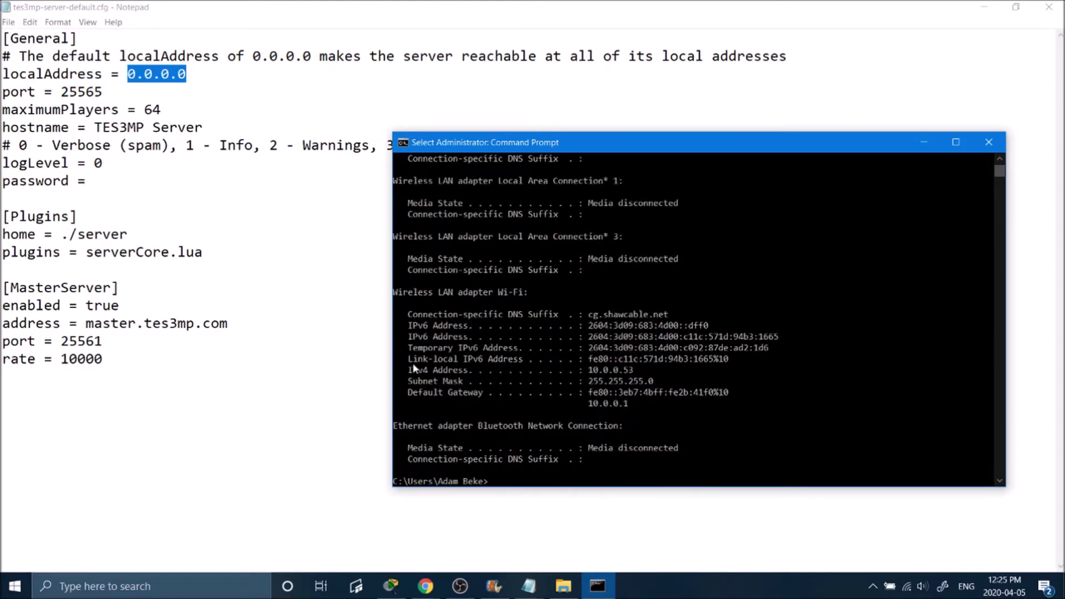
pyautogui.moveTo(413, 367); pyautogui.dragTo(465, 371)
pyautogui.click(465, 370)
pyautogui.moveTo(641, 370); pyautogui.dragTo(589, 370)
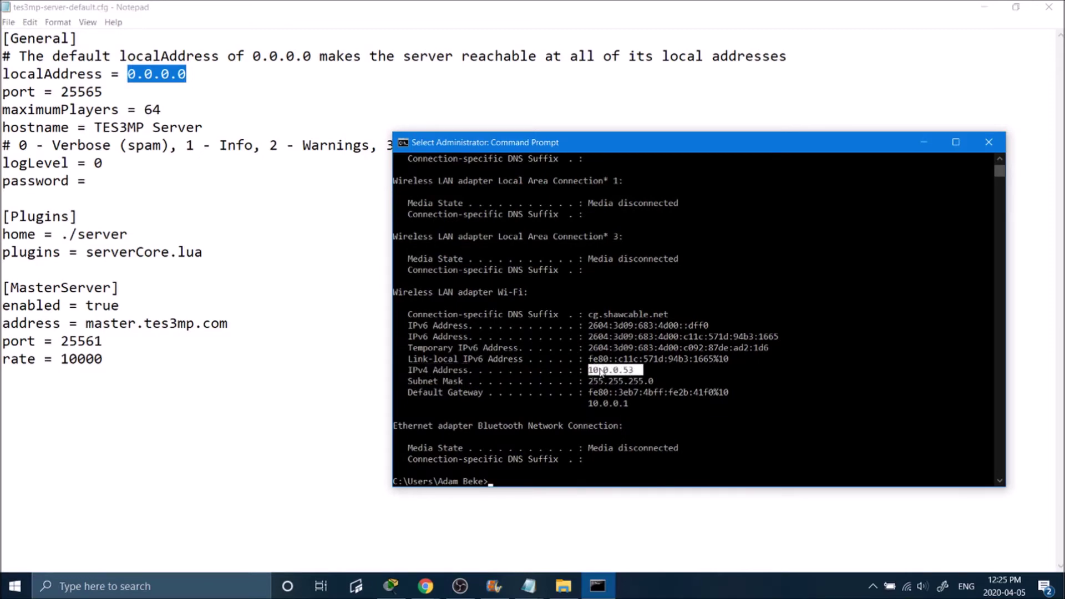
pyautogui.rightClick(599, 370)
pyautogui.click(214, 78)
pyautogui.moveTo(214, 77); pyautogui.dragTo(180, 85)
# Step: Replace the localAddress value with the pasted 10.0.0.53
pyautogui.click(216, 77)
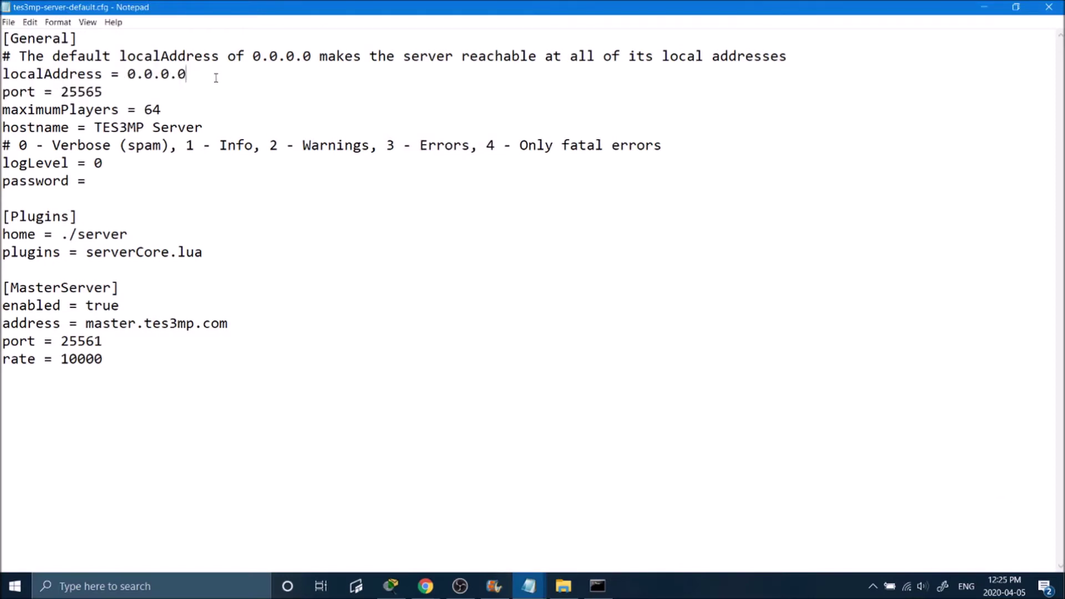
pyautogui.press('BackSpace')
pyautogui.press('BackSpace')
pyautogui.press('BackSpace')
pyautogui.press('BackSpace')
pyautogui.press('BackSpace')
pyautogui.press('BackSpace')
pyautogui.press('BackSpace')
pyautogui.write('10.0.0.53')
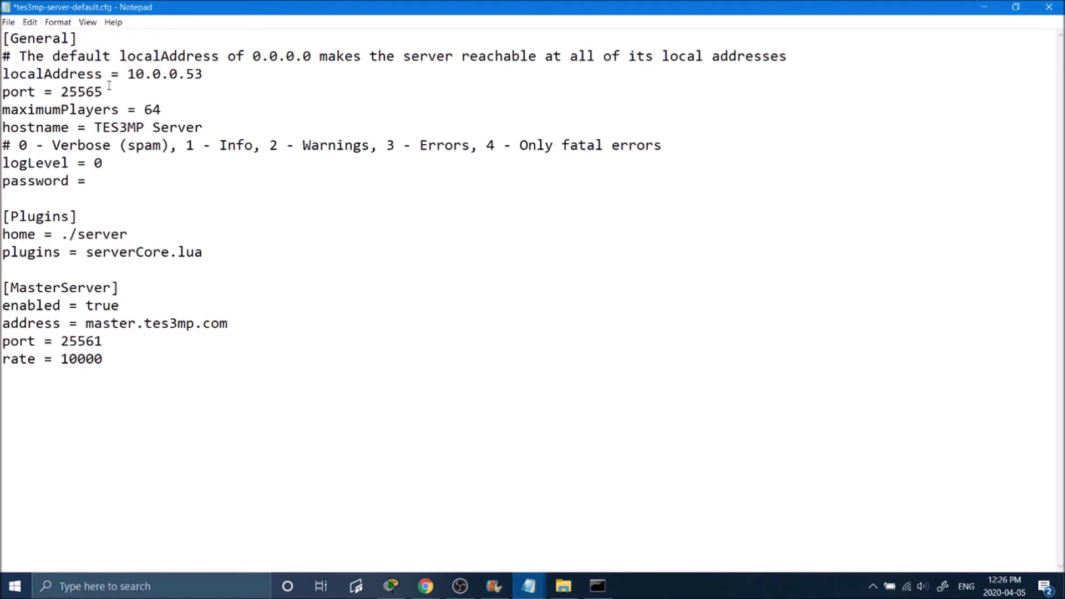
# Step: Review port 25565 and maximumPlayers 64, then change the hostname to Budapest
pyautogui.moveTo(108, 92); pyautogui.dragTo(61, 92)
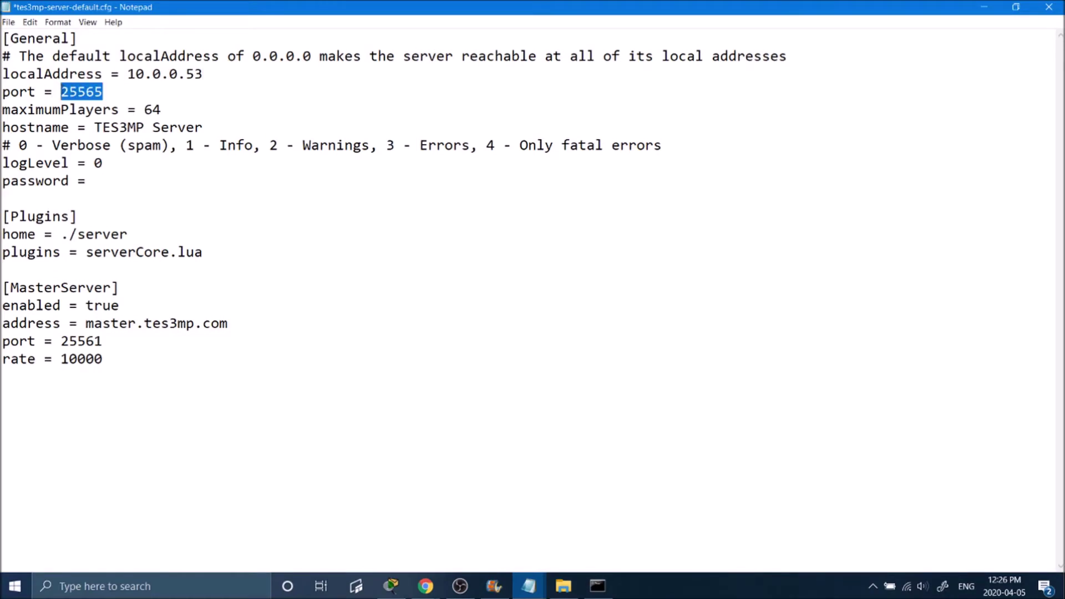
pyautogui.click(103, 93)
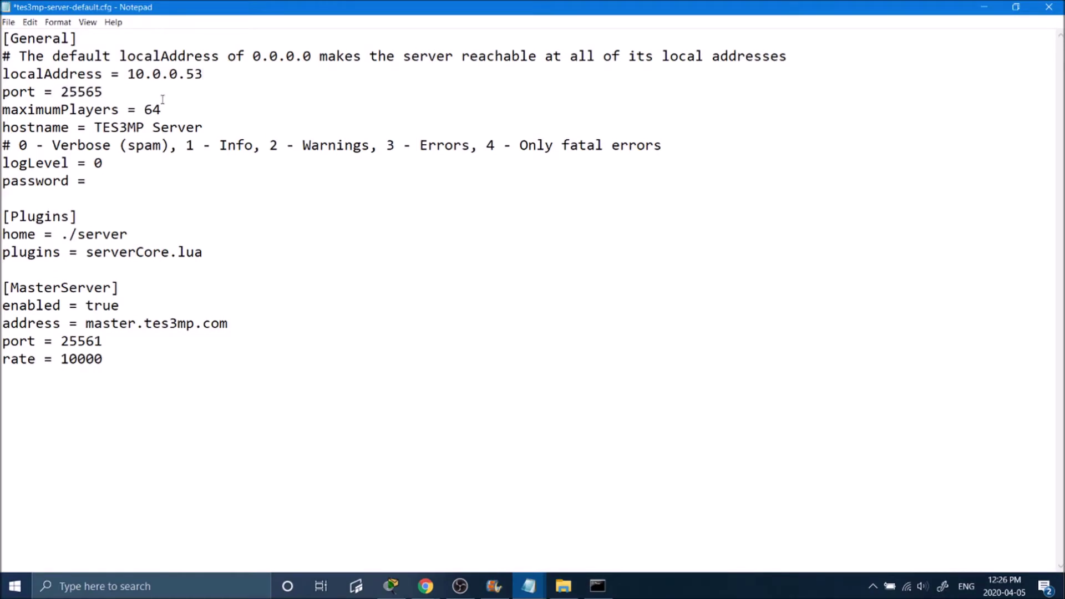
pyautogui.moveTo(163, 110); pyautogui.dragTo(152, 114)
pyautogui.click(187, 115)
pyautogui.moveTo(232, 128); pyautogui.dragTo(93, 125)
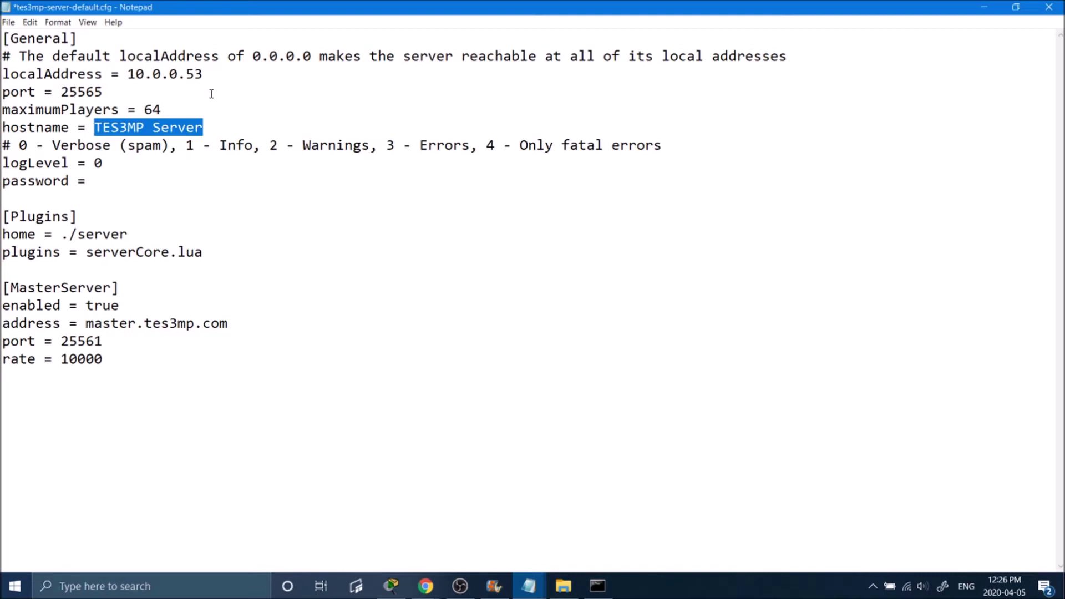
pyautogui.write('Budapest')
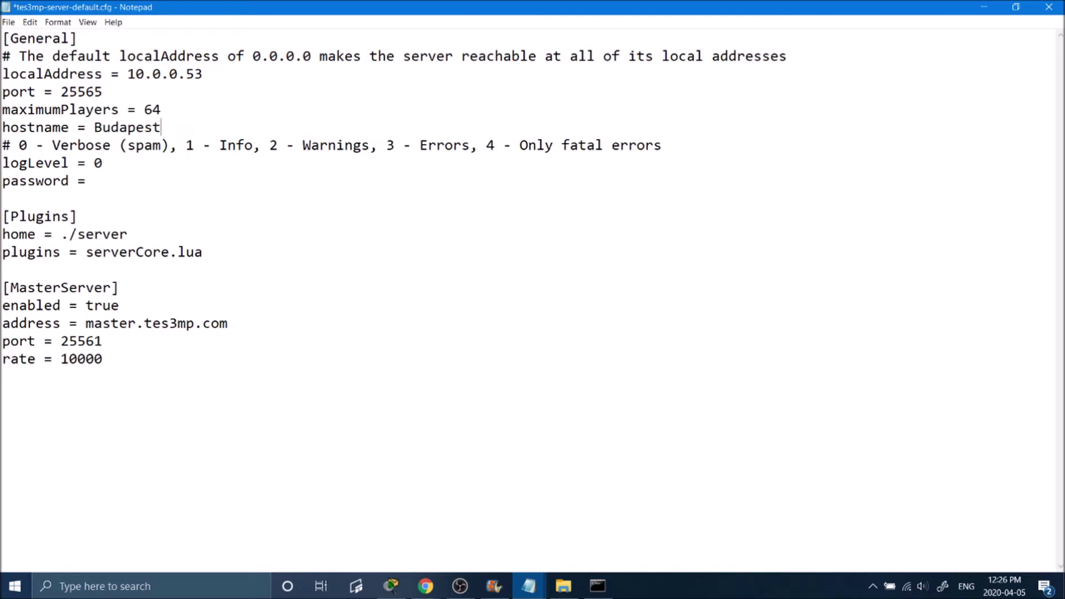
# Step: Review the logLevel options in the comment and delete the old logLevel value 0
pyautogui.doubleClick(97, 162)
pyautogui.moveTo(27, 145); pyautogui.dragTo(111, 146)
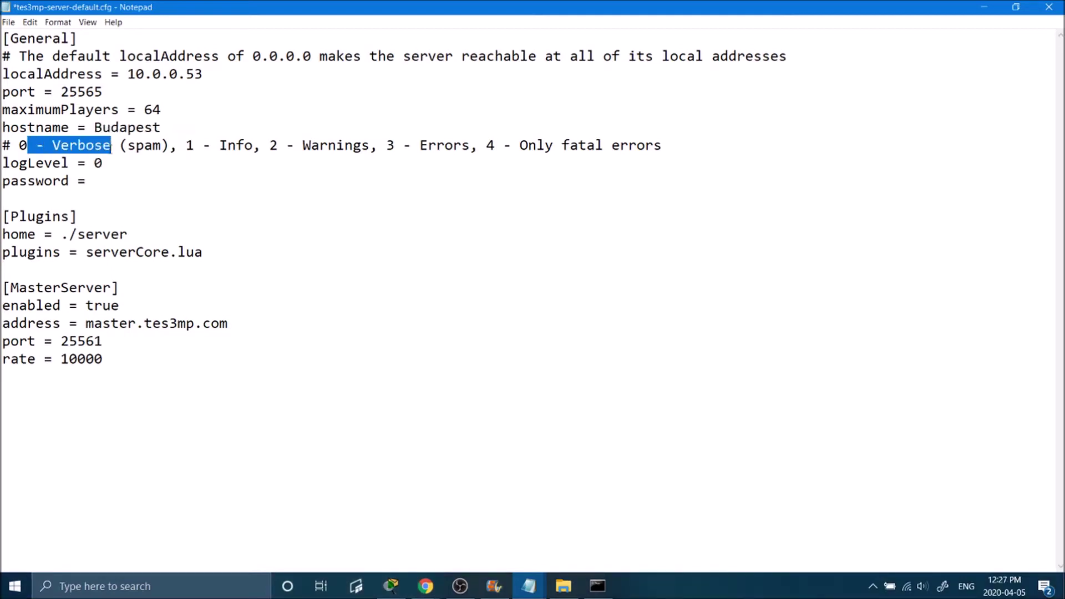
pyautogui.click(117, 148)
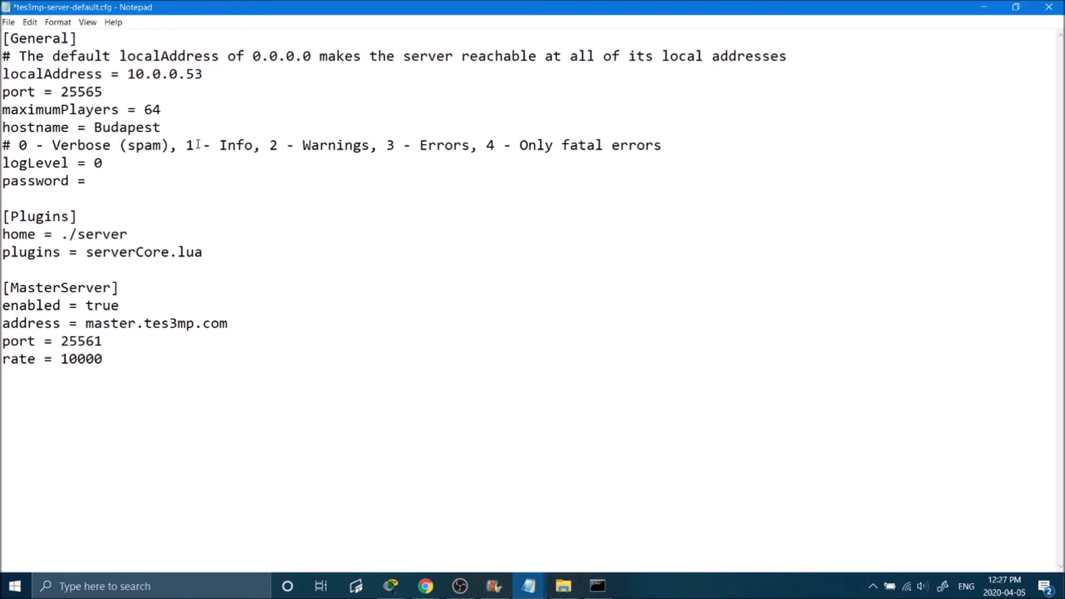
pyautogui.moveTo(211, 146); pyautogui.dragTo(667, 147)
pyautogui.click(244, 161)
pyautogui.doubleClick(97, 163)
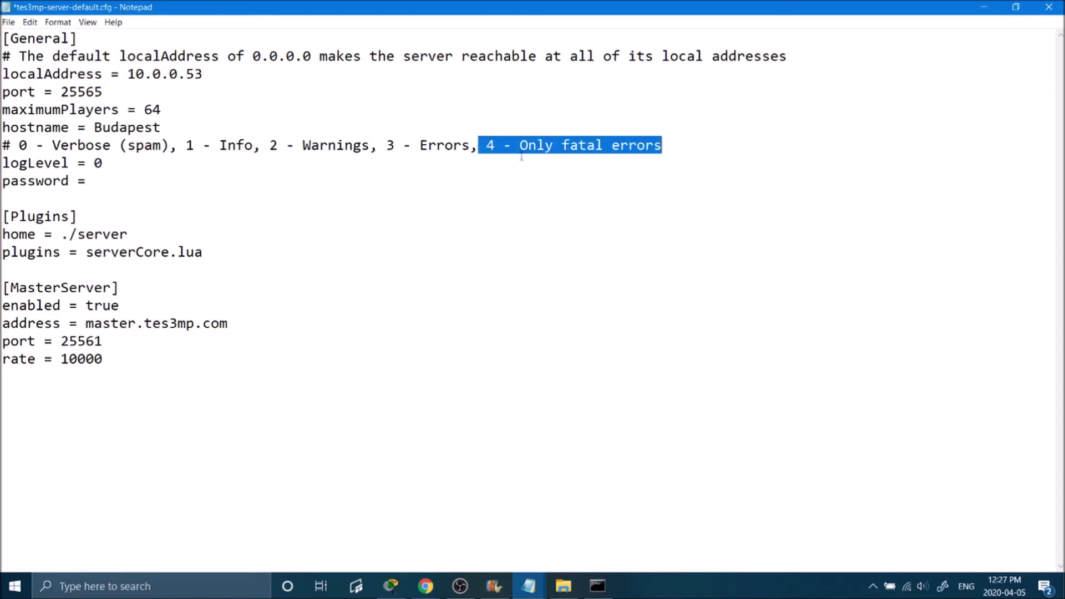
pyautogui.click(179, 175)
pyautogui.click(184, 167)
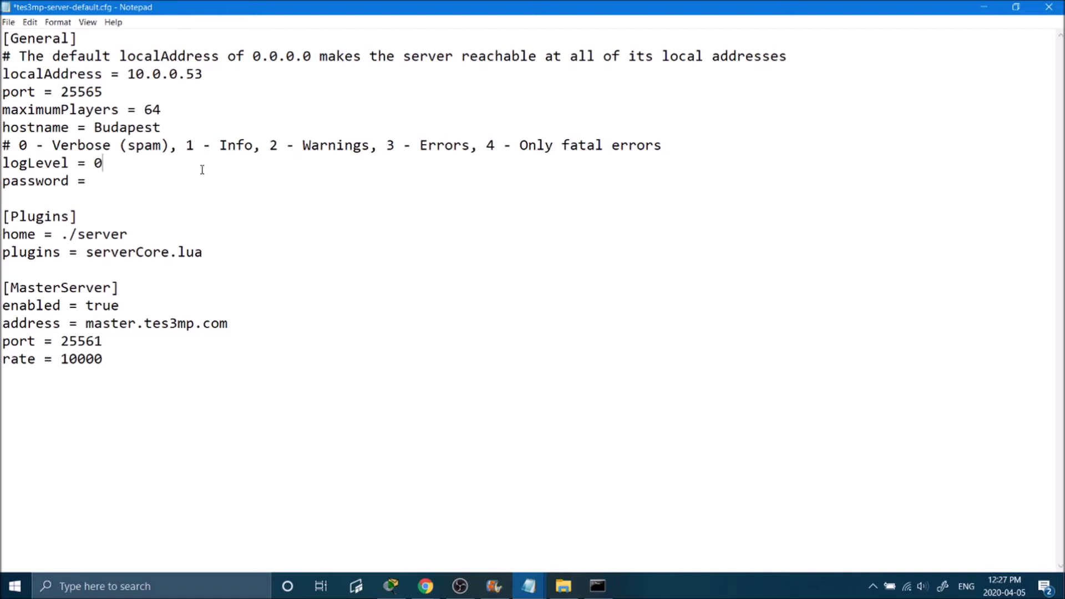
pyautogui.press('BackSpace')
# Step: Enter a server password after 'password =' and save tes3mp-server-default.cfg
pyautogui.click(131, 174)
pyautogui.moveTo(117, 361); pyautogui.dragTo(2, 181)
pyautogui.click(83, 251)
pyautogui.click(8, 22)
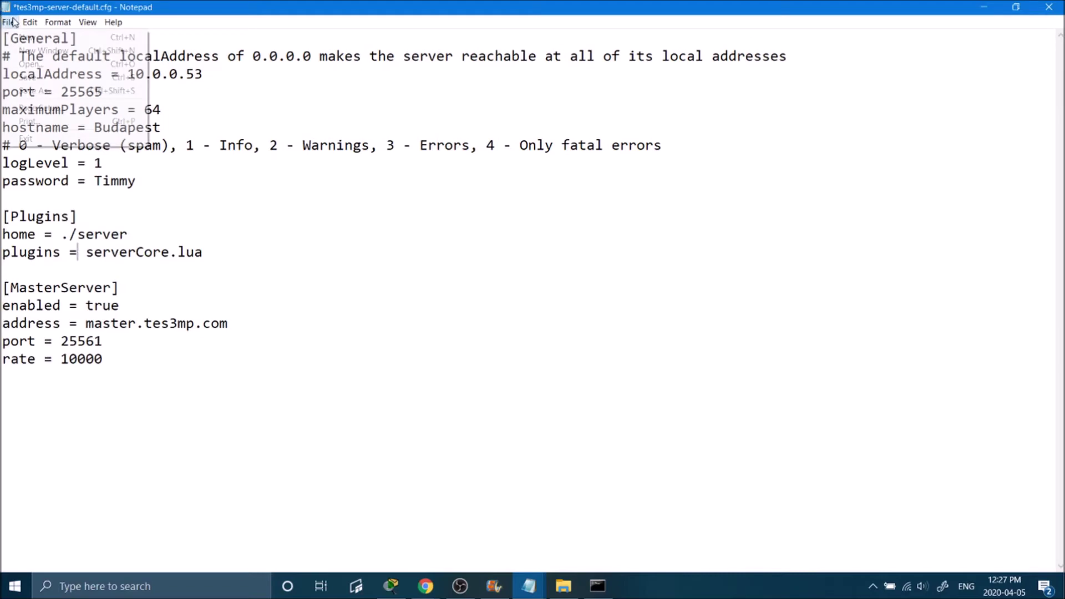
pyautogui.click(38, 77)
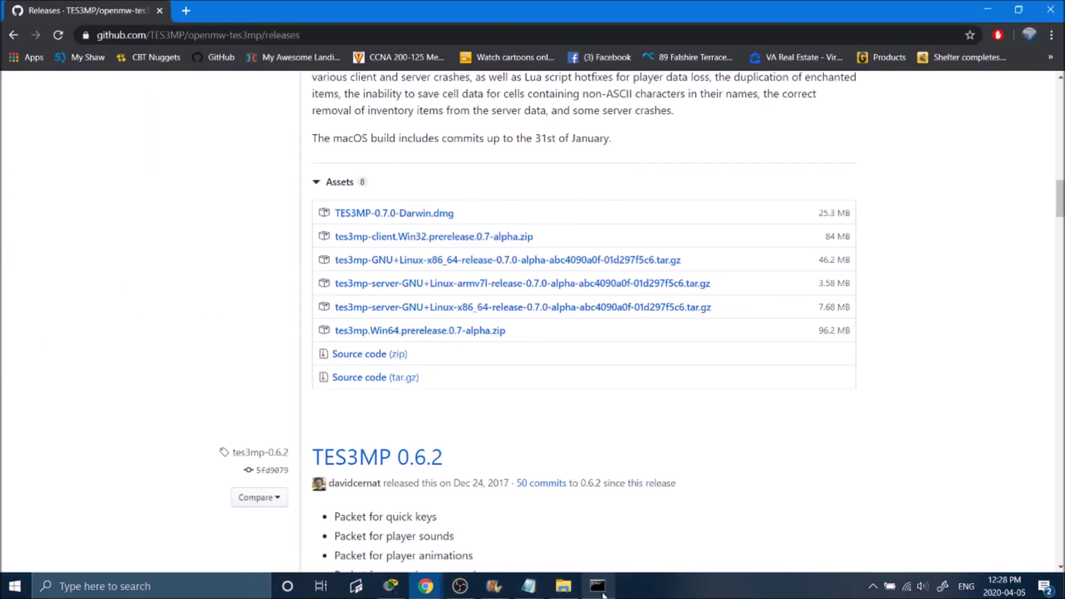
# Step: Copy the default gateway 10.0.0.1 from ipconfig and paste it into the browser's address bar
pyautogui.hotkey('alt', 'Tab')
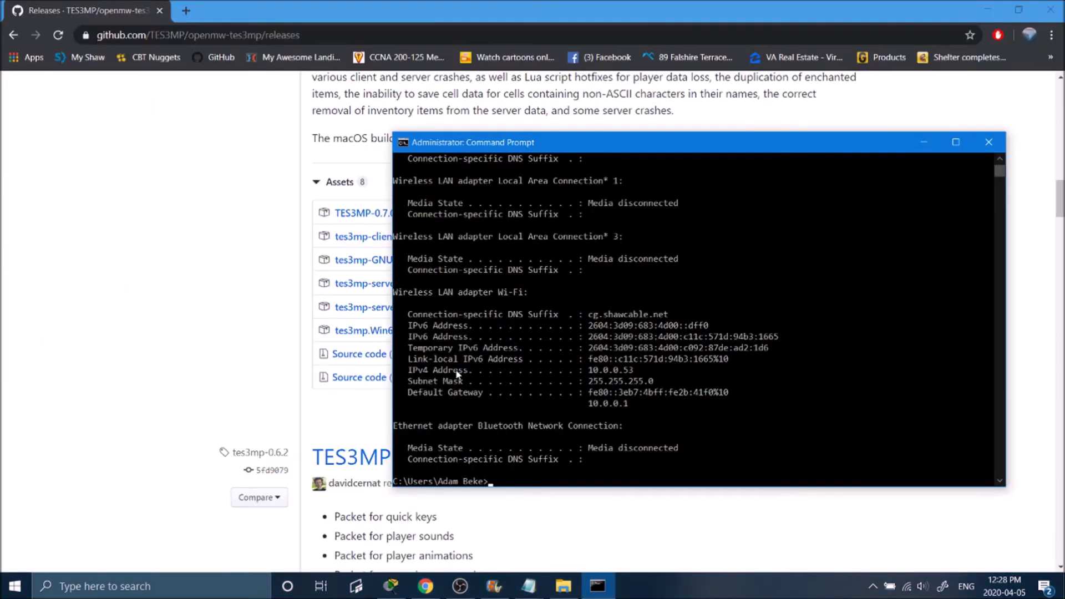
pyautogui.moveTo(594, 375)
pyautogui.mouseDown()
pyautogui.moveTo(646, 383)
pyautogui.moveTo(639, 373)
pyautogui.moveTo(586, 374)
pyautogui.mouseUp()
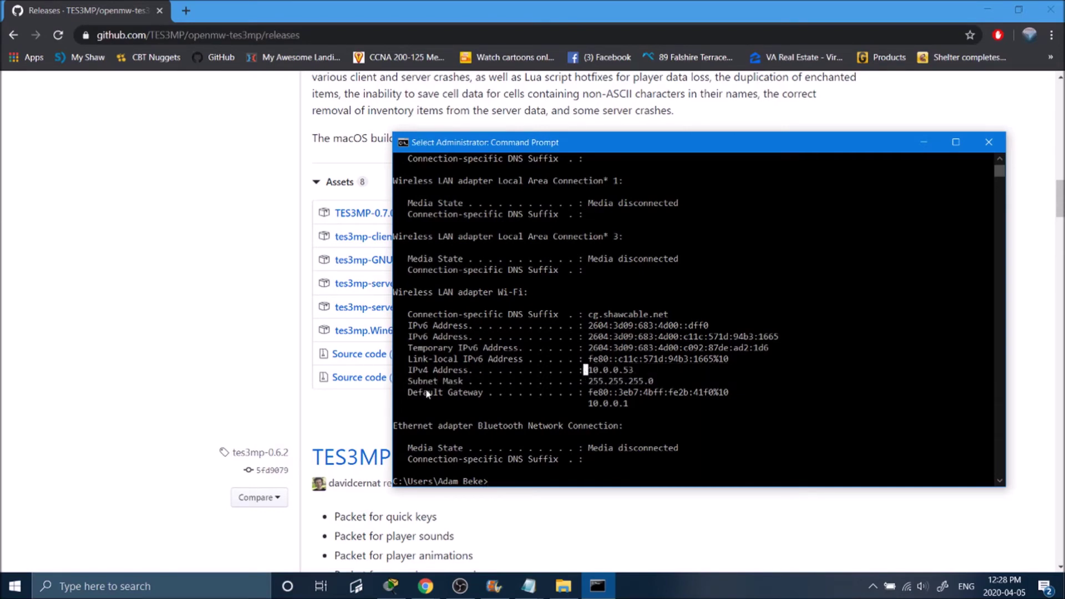
pyautogui.moveTo(589, 404); pyautogui.dragTo(632, 410)
pyautogui.hotkey('ctrl', 'c')
pyautogui.hotkey('alt', 'Tab')
pyautogui.click(280, 35)
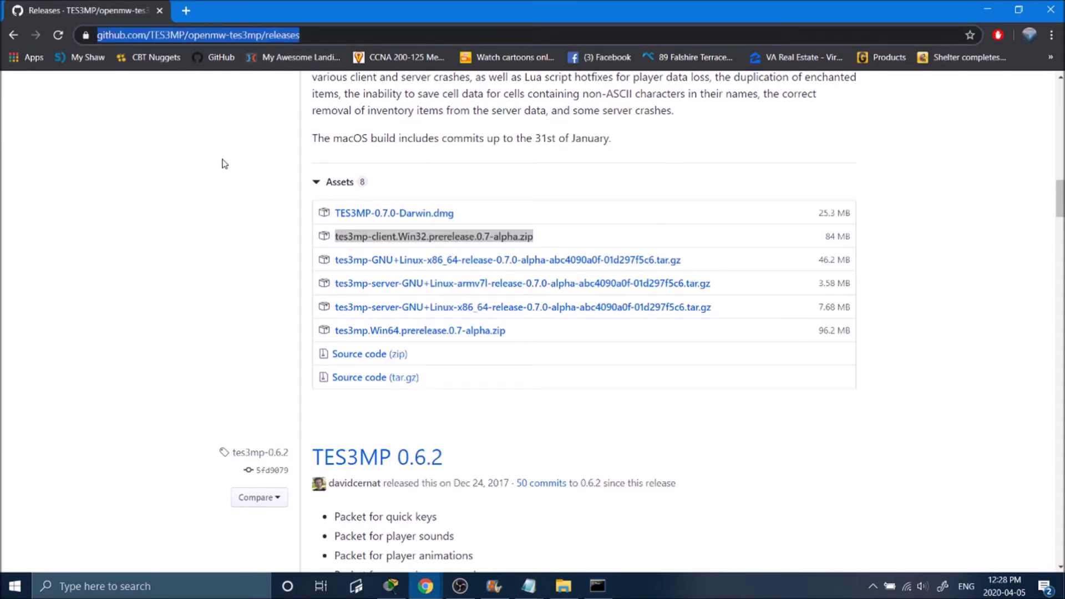
pyautogui.hotkey('ctrl', 'v')
# Step: Load the router admin login at 10.0.0.1, try the login fields, then minimize the browser
pyautogui.press('Return')
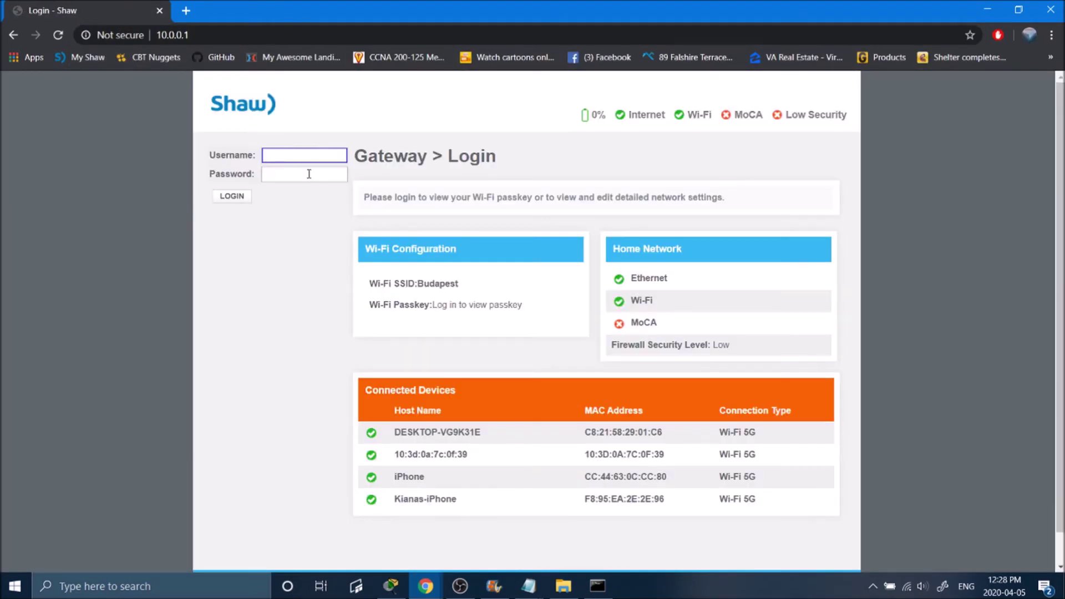
pyautogui.click(308, 173)
pyautogui.click(280, 284)
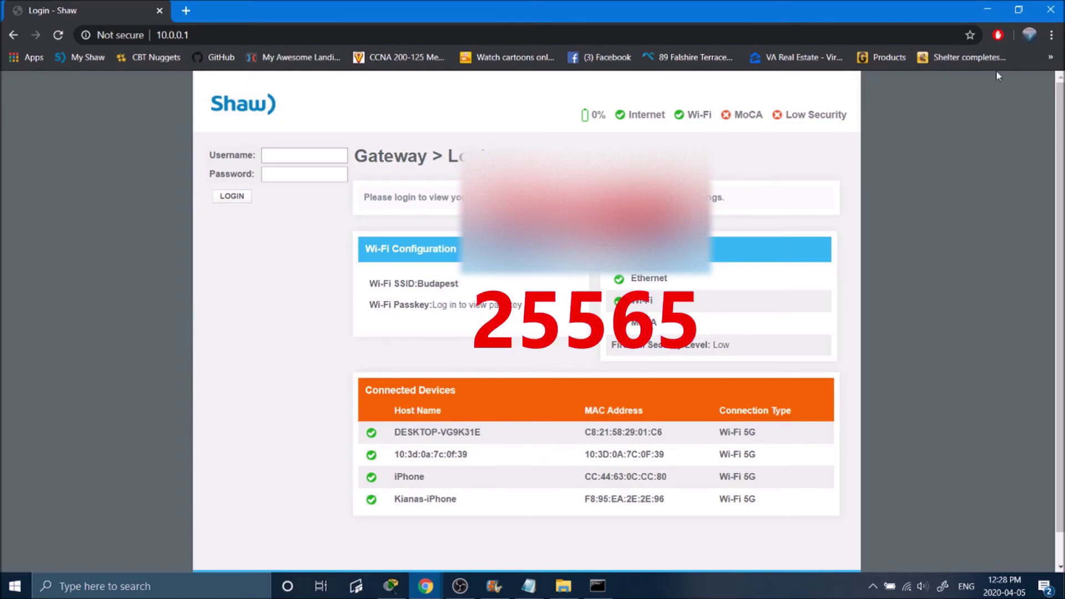
pyautogui.click(989, 17)
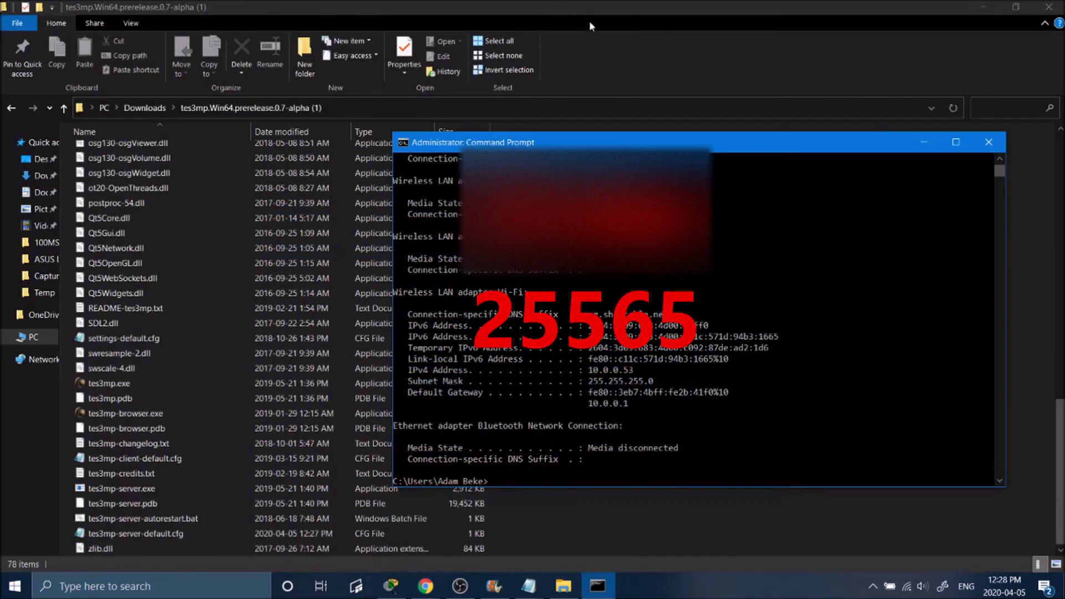
# Step: Launch tes3mp-server.exe from the TES3MP folder, then return to File Explorer
pyautogui.click(590, 21)
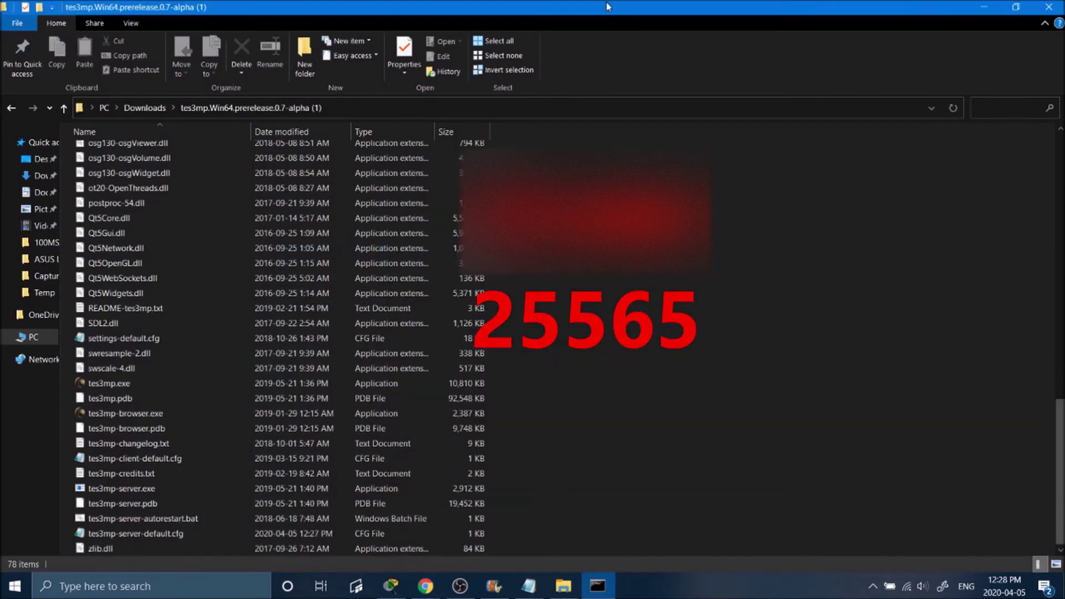
pyautogui.doubleClick(142, 490)
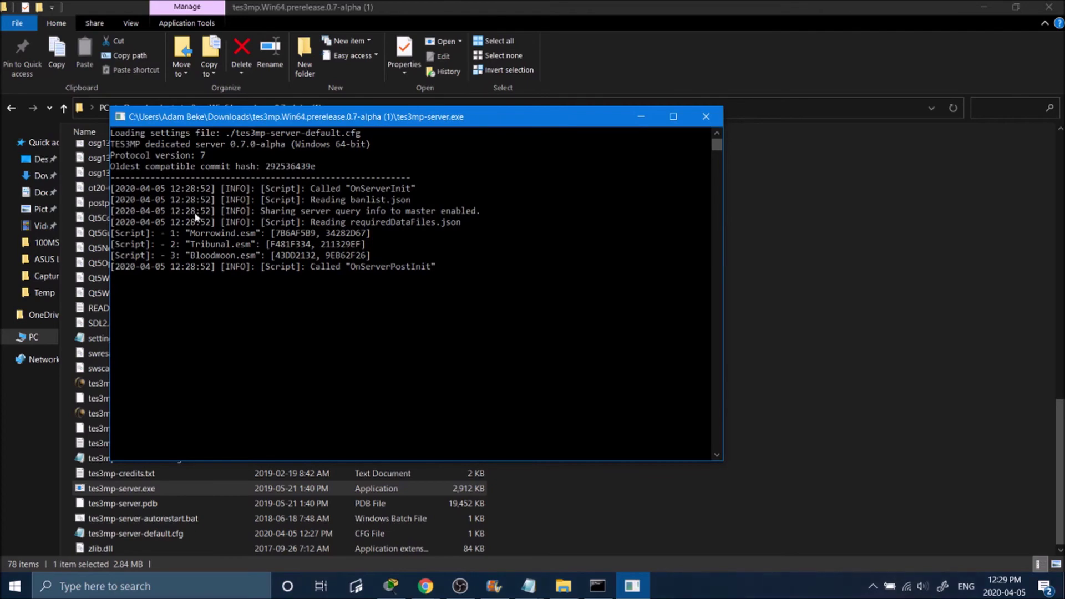
pyautogui.click(780, 288)
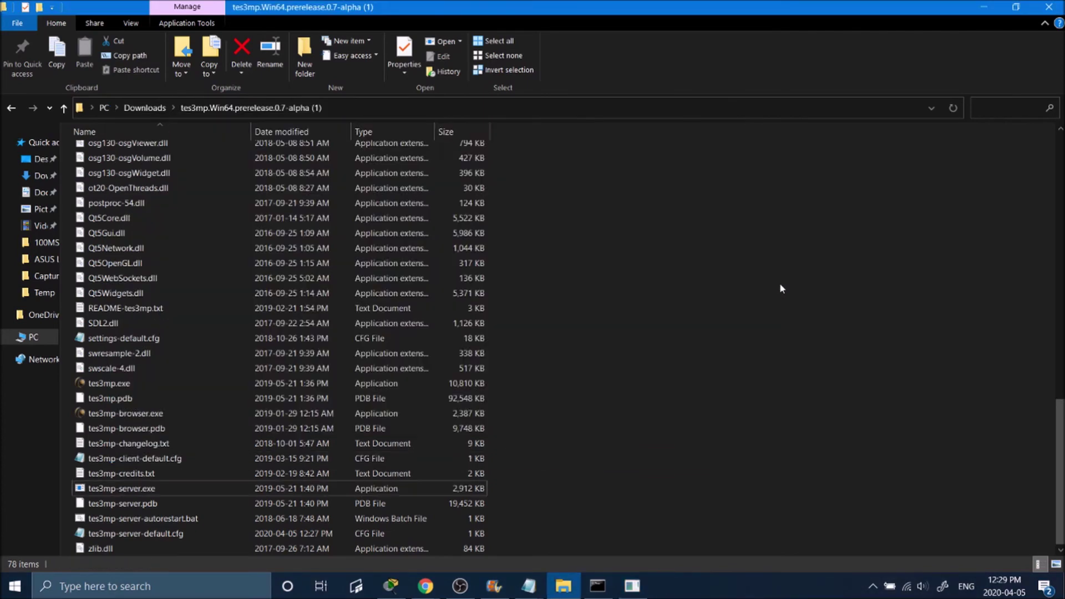
# Step: Open tes3mp-browser.exe, sort servers by Host name, and open the Budapest entry
pyautogui.doubleClick(174, 415)
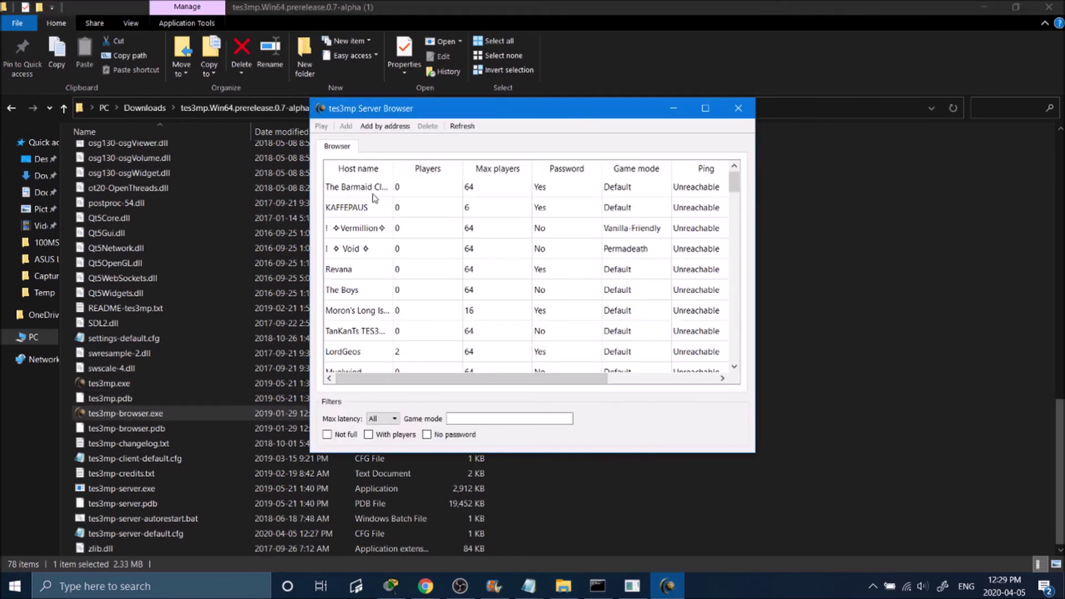
pyautogui.click(373, 172)
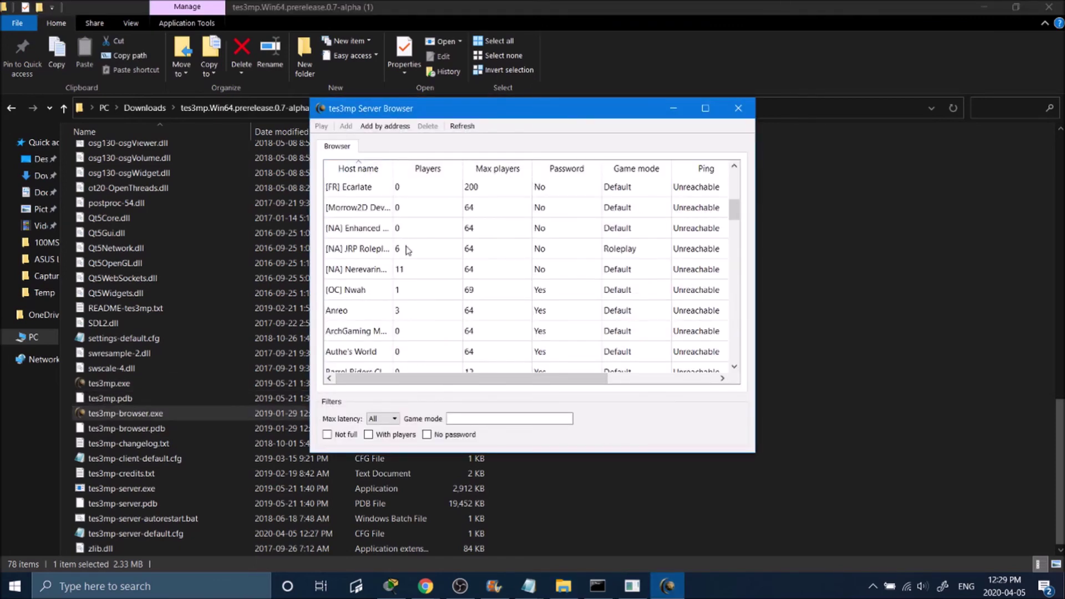
pyautogui.scroll(-3, 408, 255)
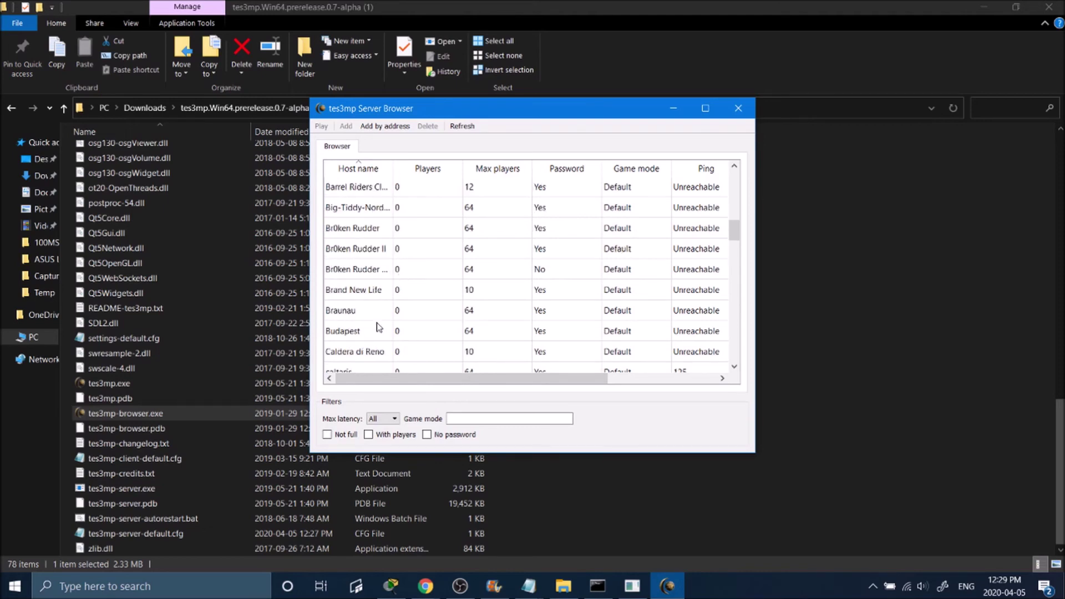
pyautogui.click(371, 333)
pyautogui.doubleClick(401, 336)
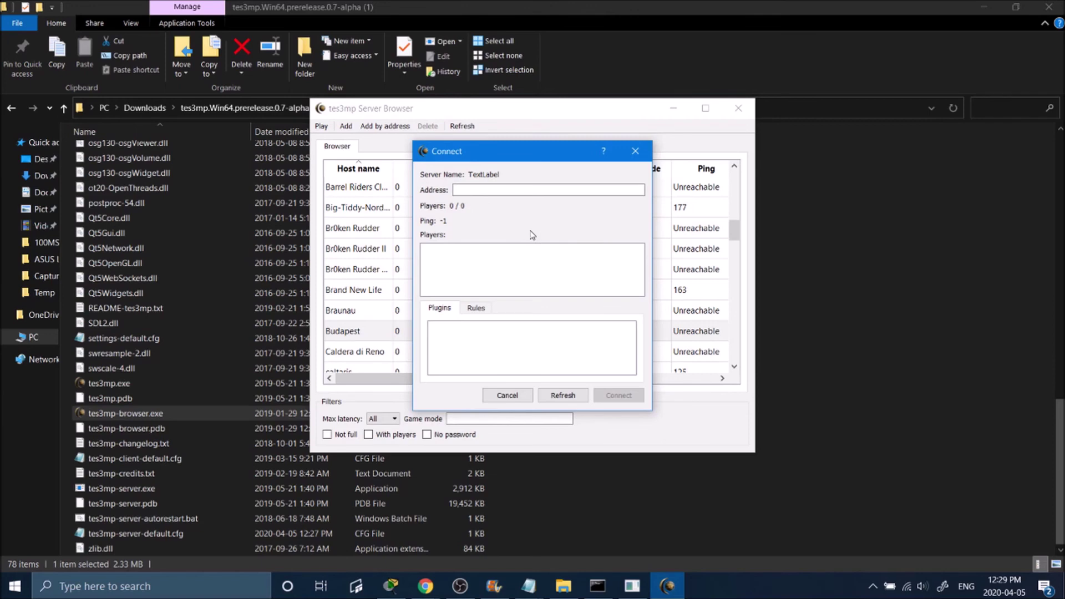
# Step: Connect to Budapest and submit its server password
pyautogui.click(621, 396)
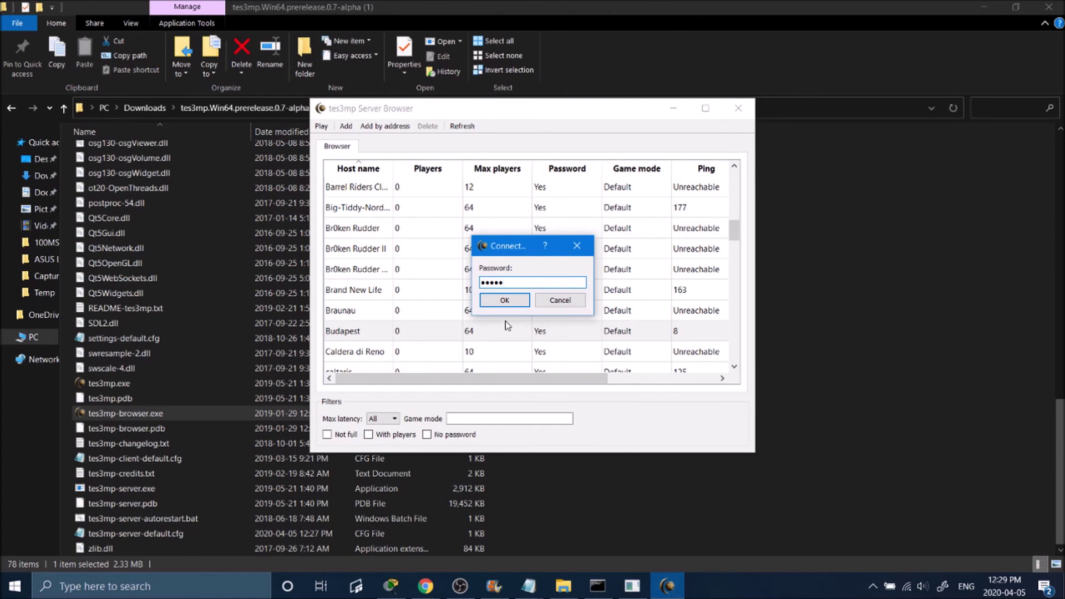
pyautogui.click(505, 300)
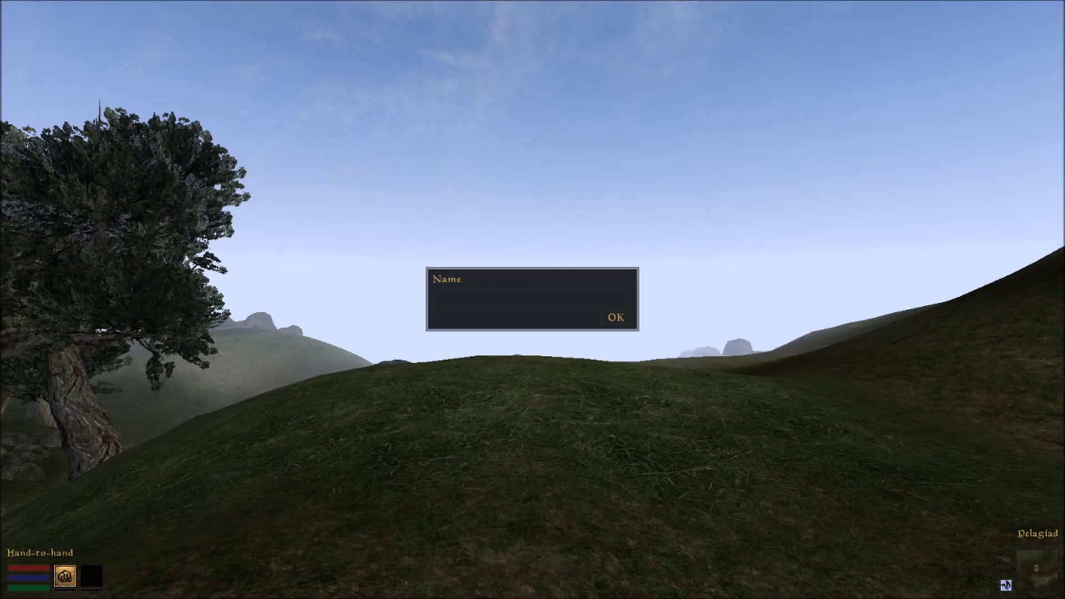
# Step: Enter a player name to join the Budapest server and reach the new-password prompt
pyautogui.write('Jimmy')
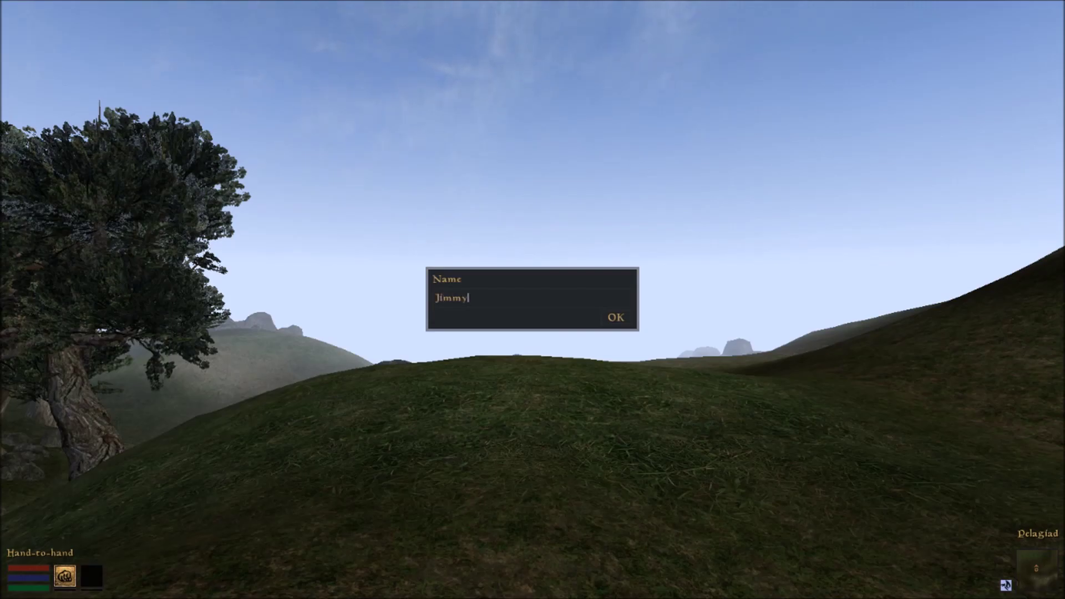
pyautogui.press('Return')
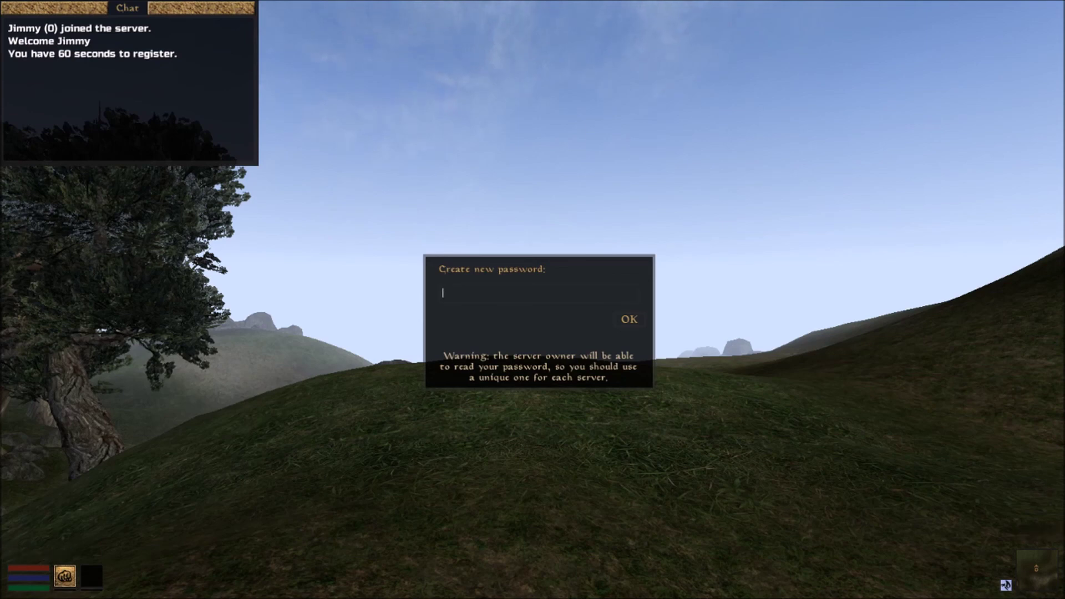